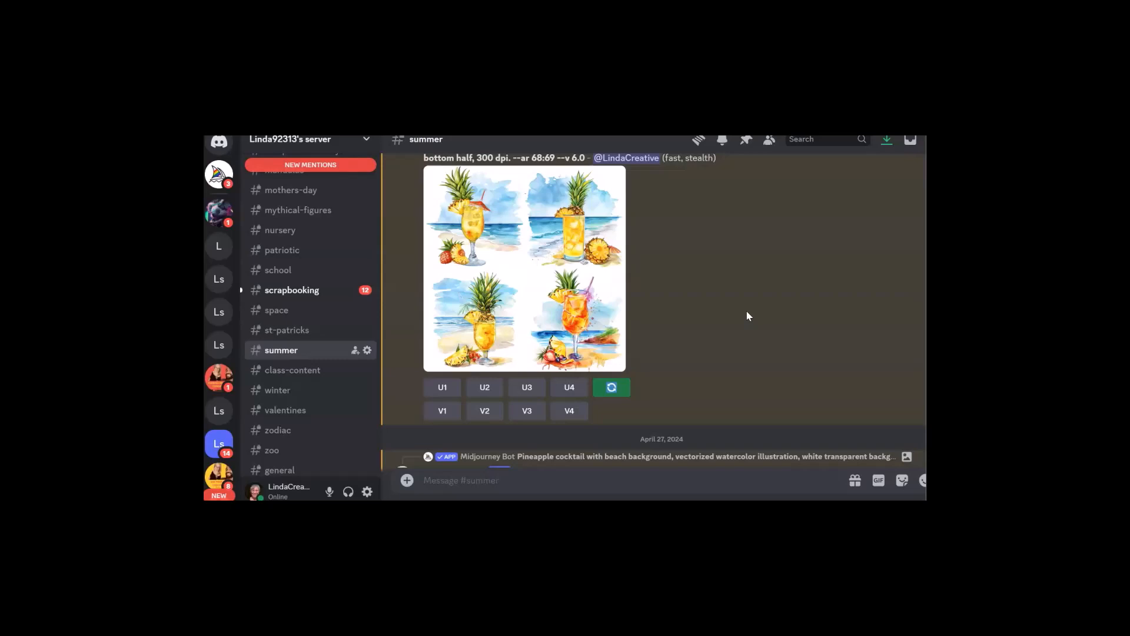
# Run the Midjourney /settings command in the summer channel.
pyautogui.scroll(1, 691, 302)
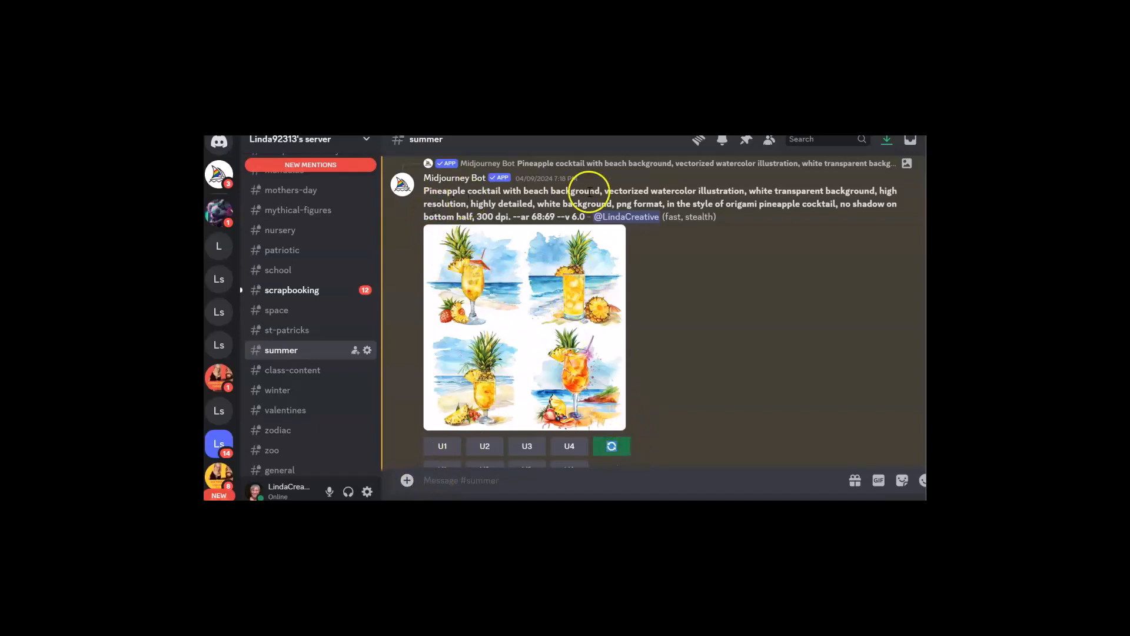
pyautogui.click(407, 480)
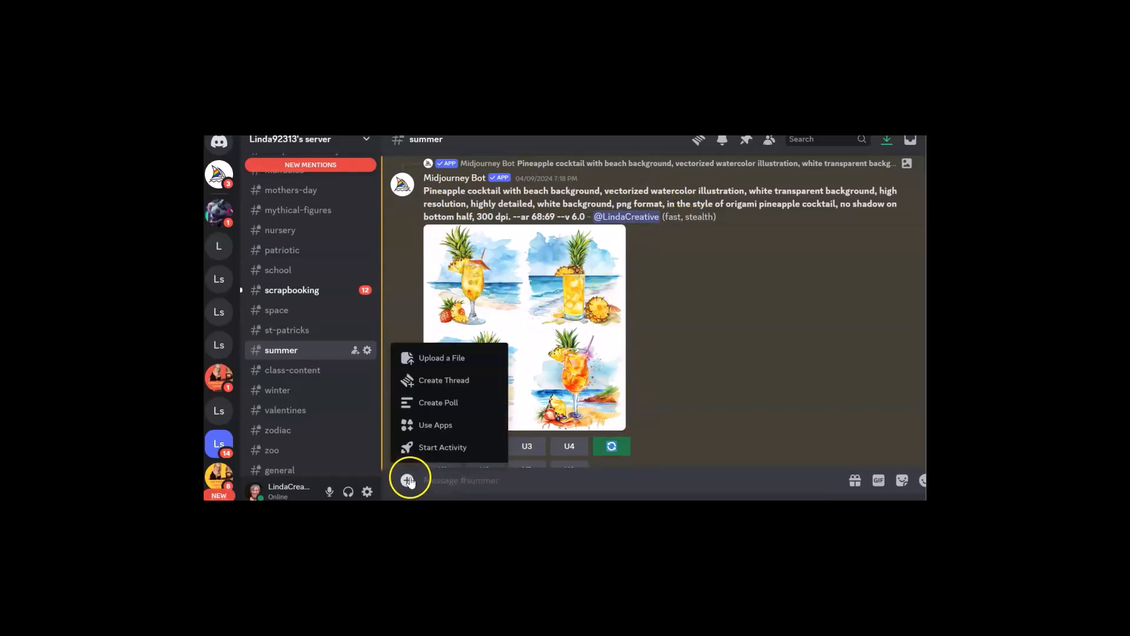
pyautogui.click(440, 424)
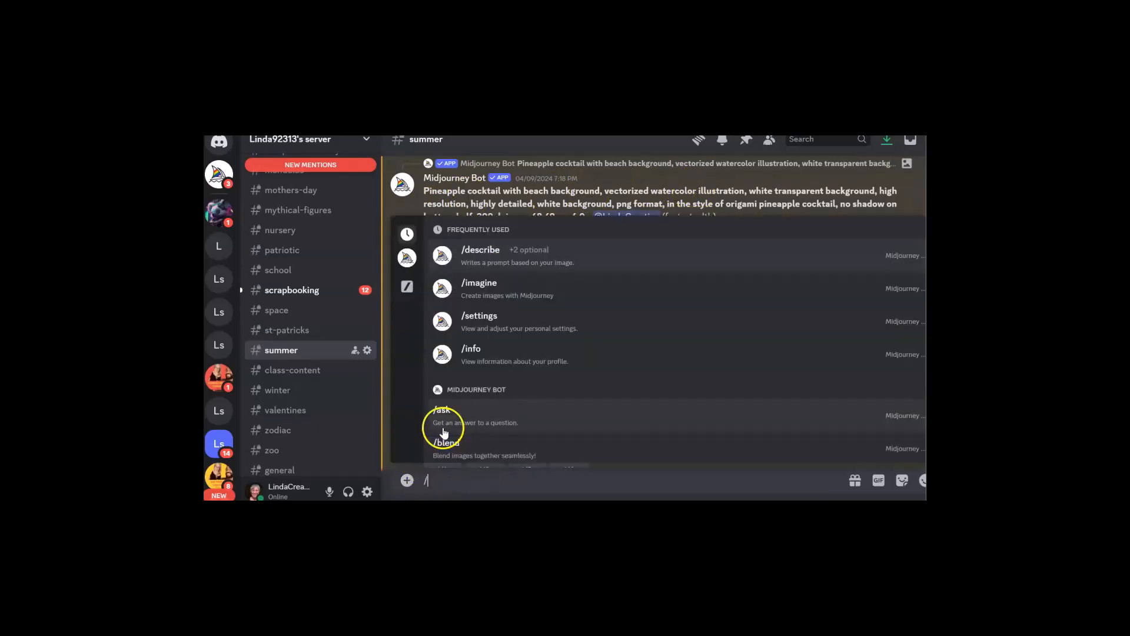
pyautogui.click(481, 316)
pyautogui.press('Return')
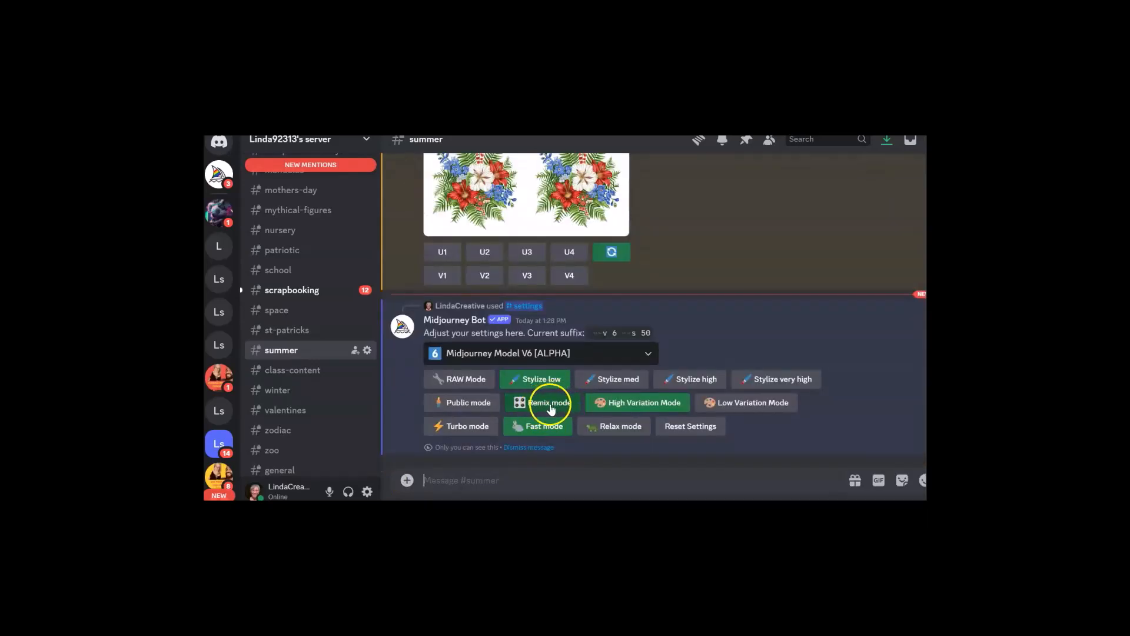
# Switch Remix mode off and back on in the Midjourney settings, and dismiss the settings message.
pyautogui.click(550, 406)
pyautogui.click(542, 411)
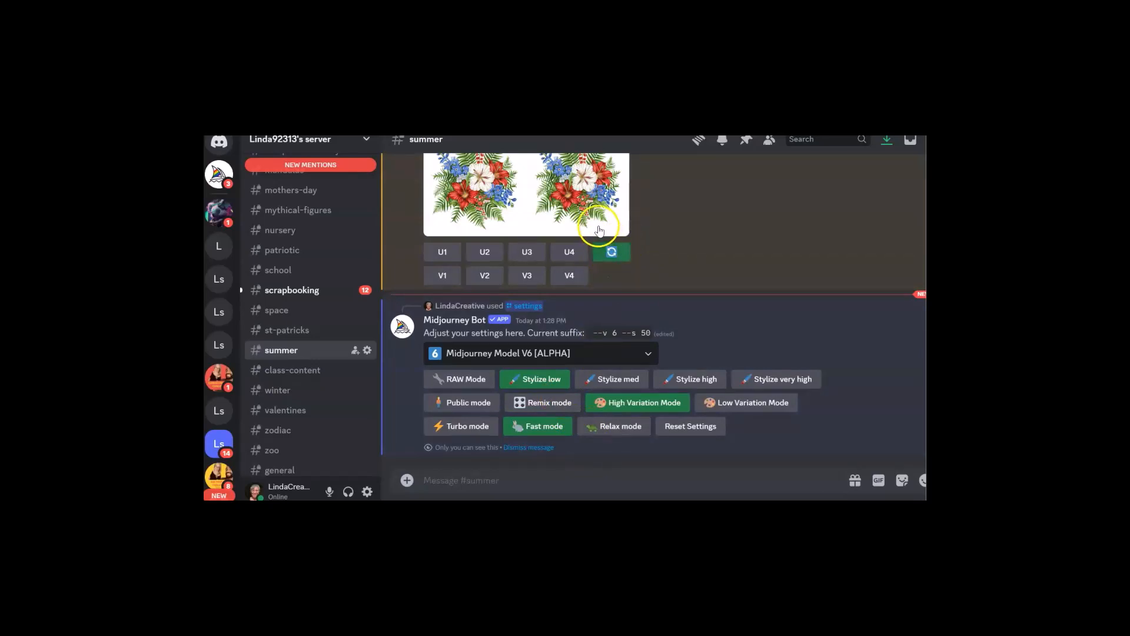
pyautogui.click(552, 405)
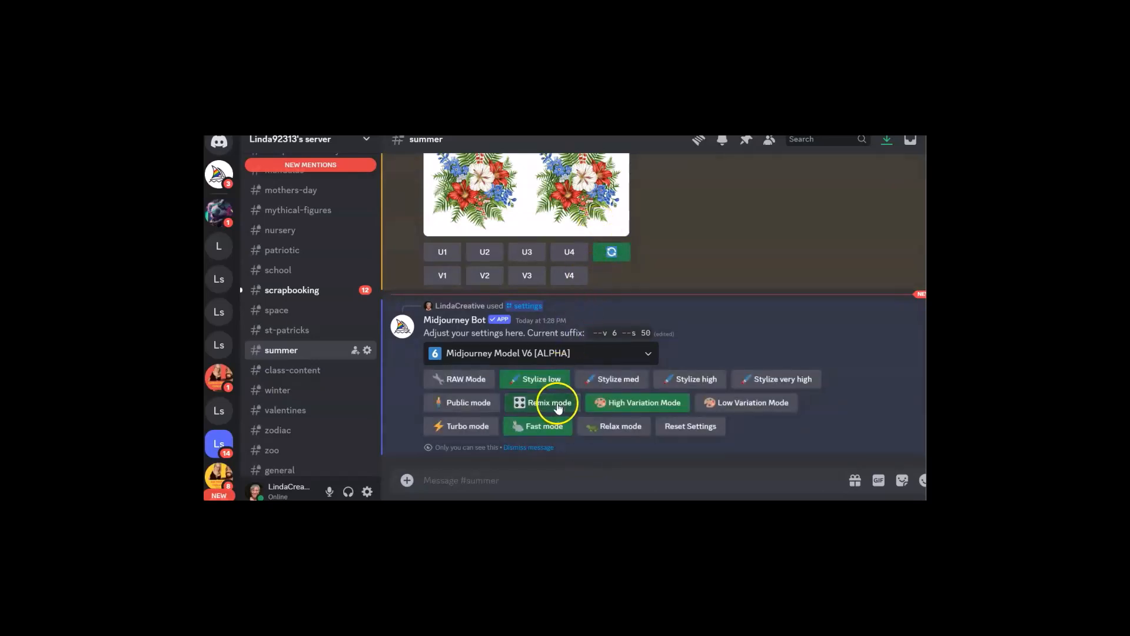
pyautogui.moveTo(450, 499)
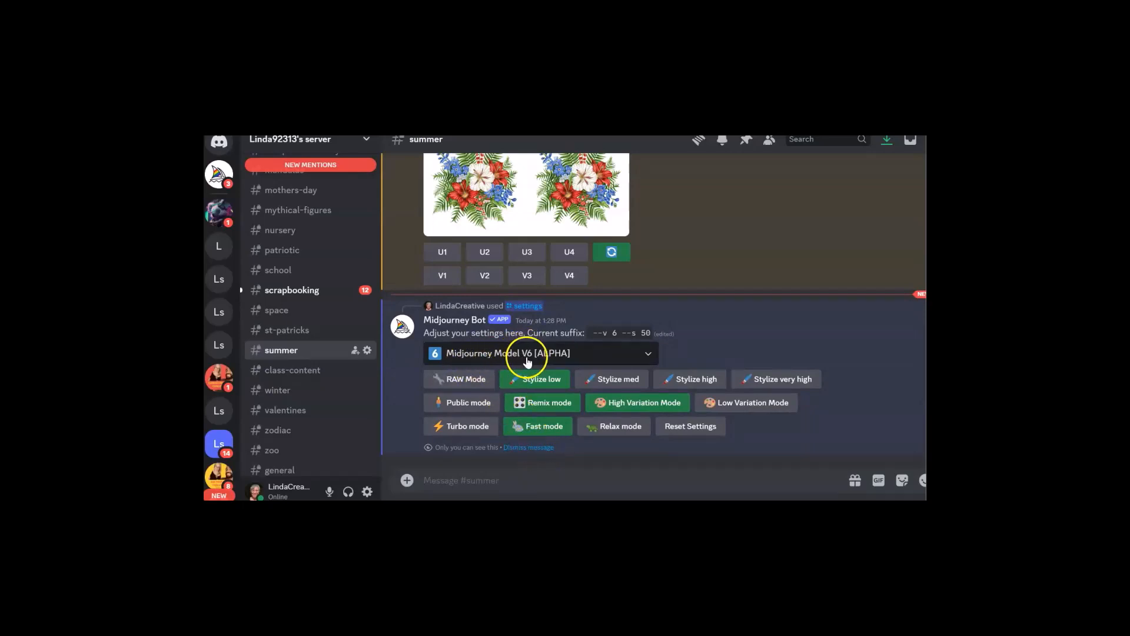
pyautogui.click(540, 449)
# Rerun the vector art pineapple cocktail prompt with "vector" replaced by "clip", "pineapple" by "summer", and "white" deleted before "transparent background".
pyautogui.scroll(1, 500, 330)
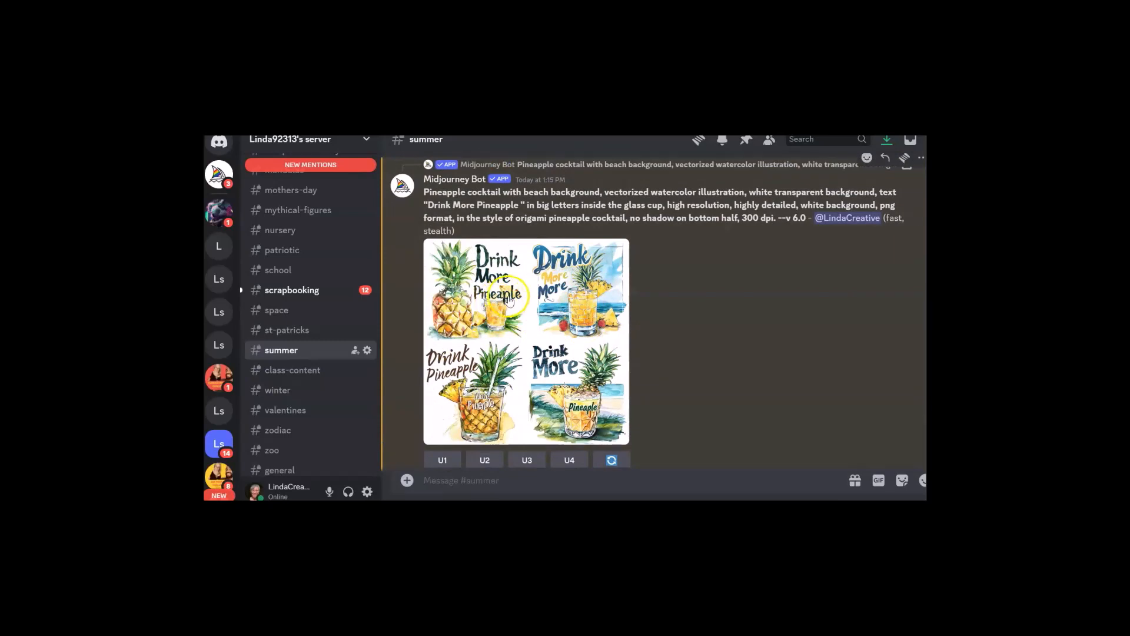
pyautogui.click(614, 448)
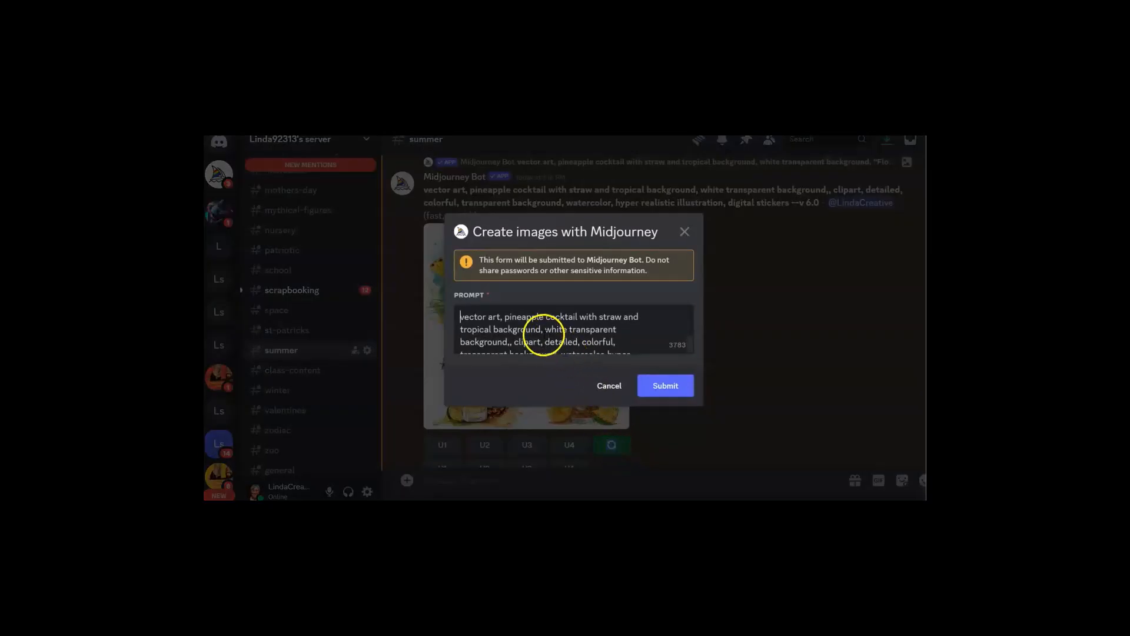
pyautogui.moveTo(462, 315)
pyautogui.mouseDown()
pyautogui.moveTo(497, 308)
pyautogui.moveTo(481, 315)
pyautogui.mouseUp()
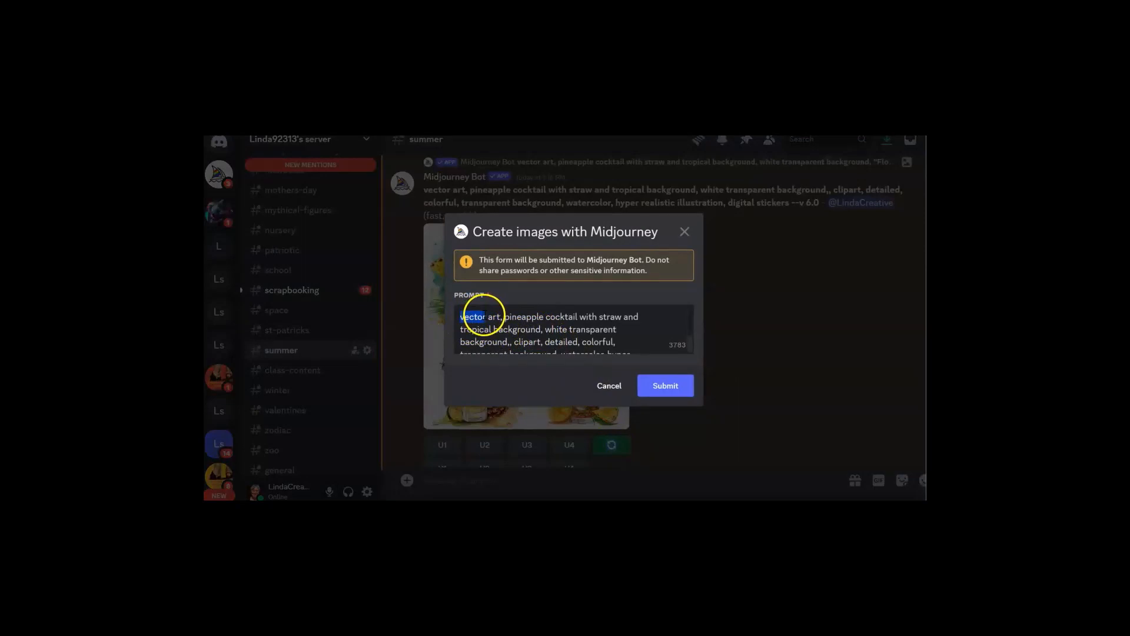
pyautogui.write('clip')
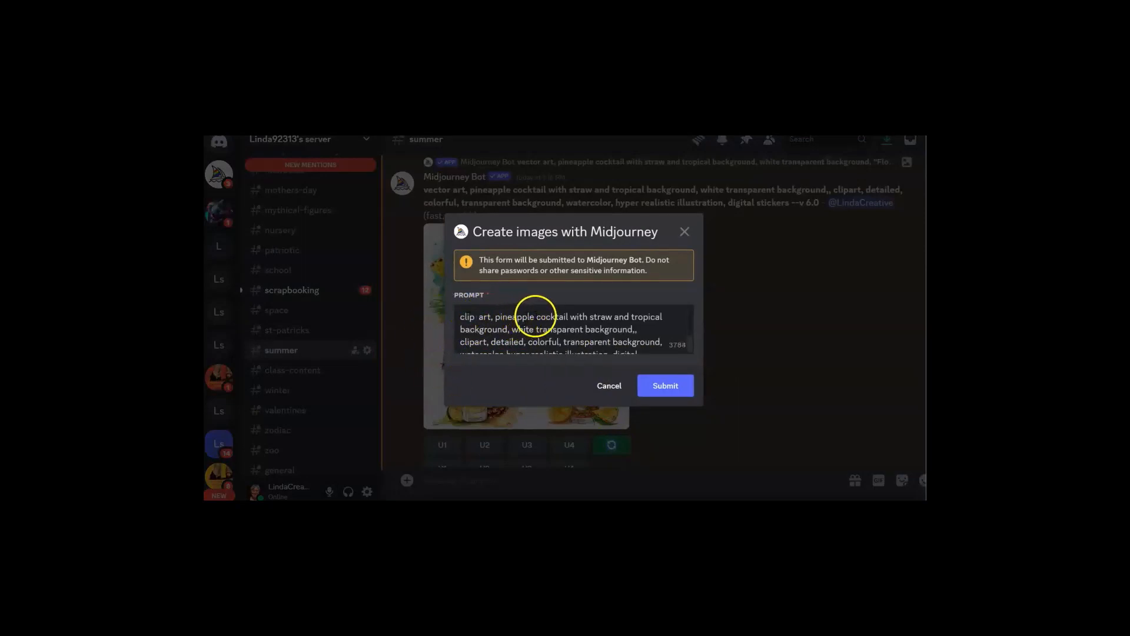
pyautogui.moveTo(534, 317); pyautogui.dragTo(495, 318)
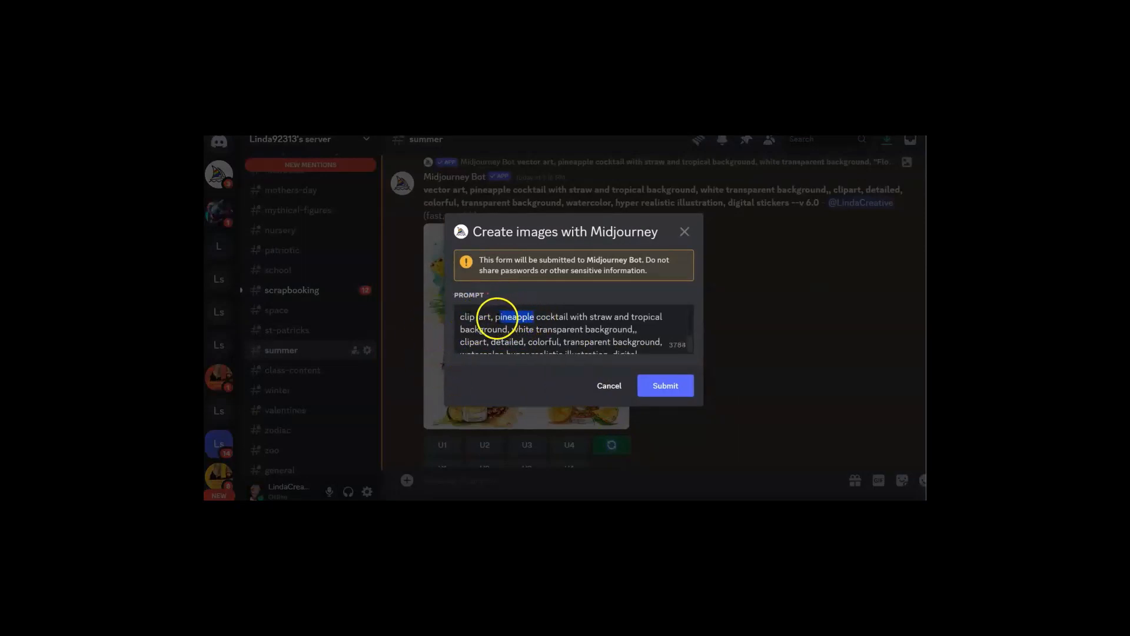
pyautogui.write('summer')
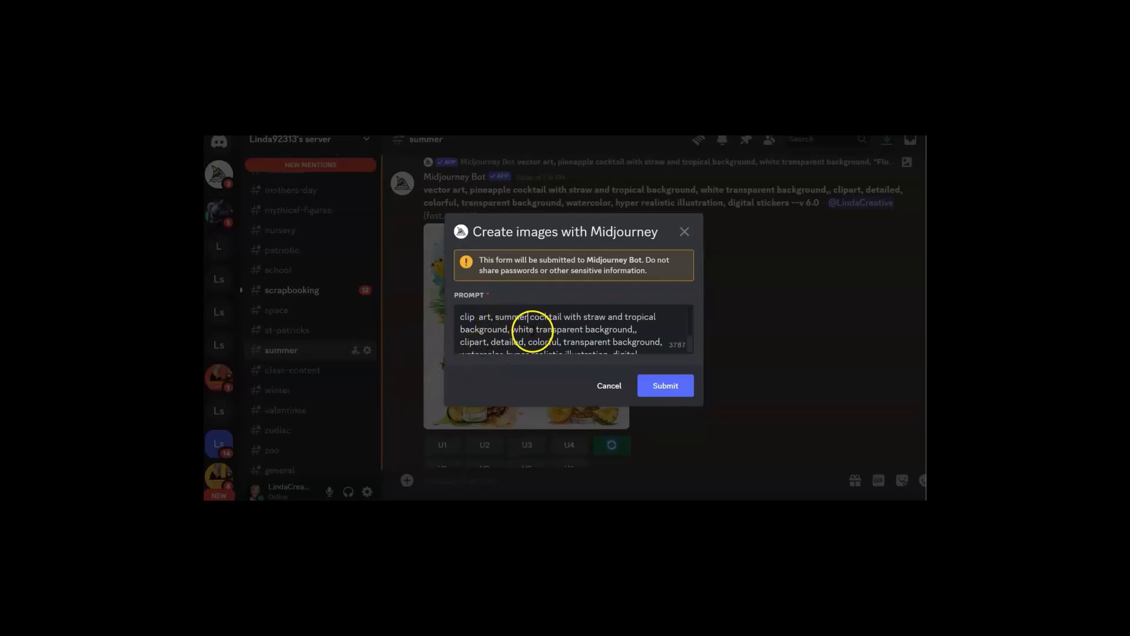
pyautogui.moveTo(534, 330); pyautogui.dragTo(505, 336)
pyautogui.press('BackSpace')
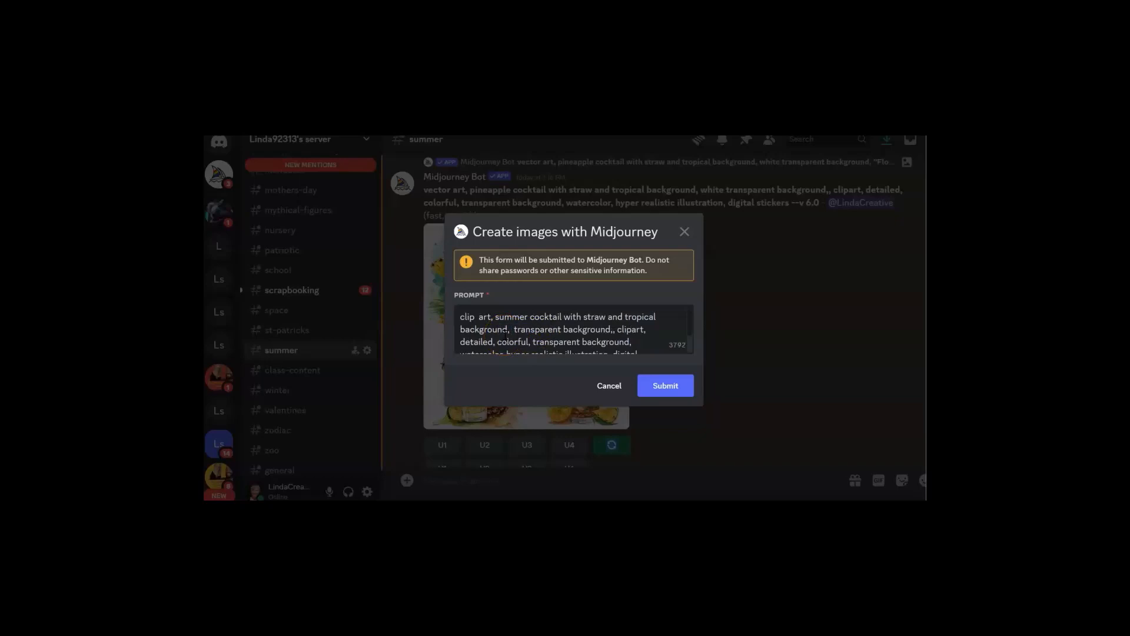
pyautogui.scroll(-2, 580, 323)
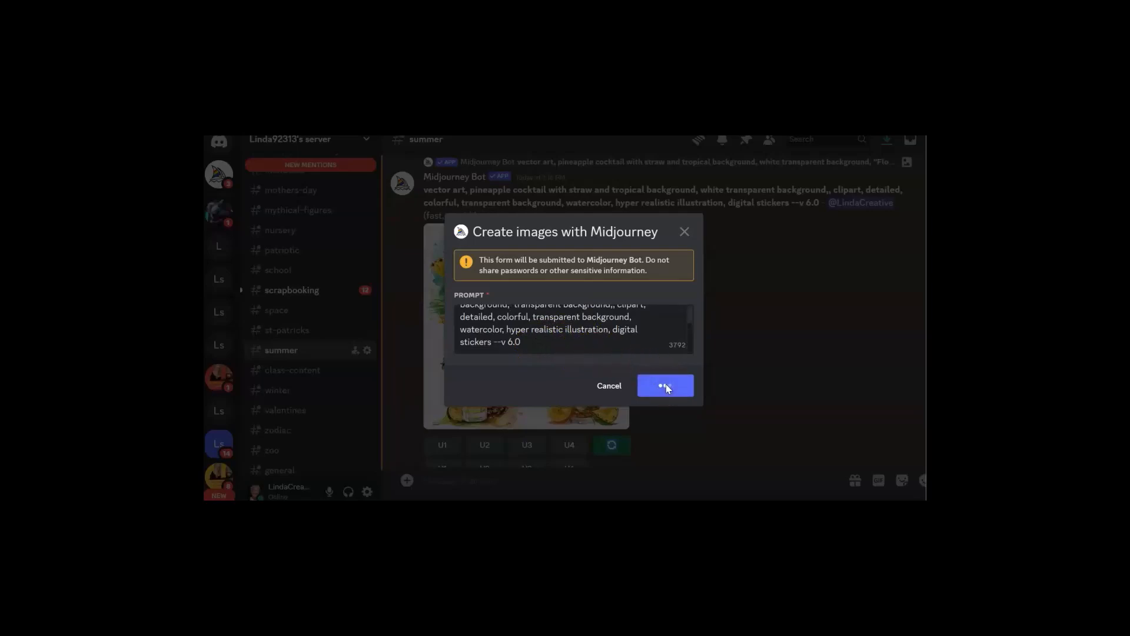
# Rerun the clip art summer cocktail prompt without edits to generate another set of images.
pyautogui.scroll(14, 666, 380)
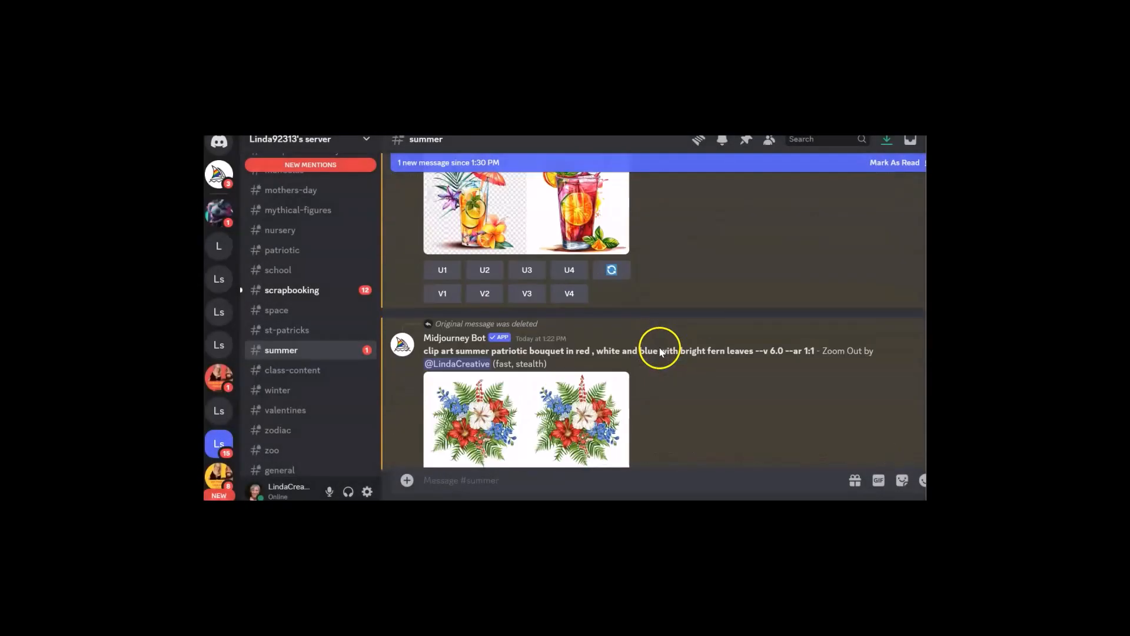
pyautogui.scroll(-6, 660, 352)
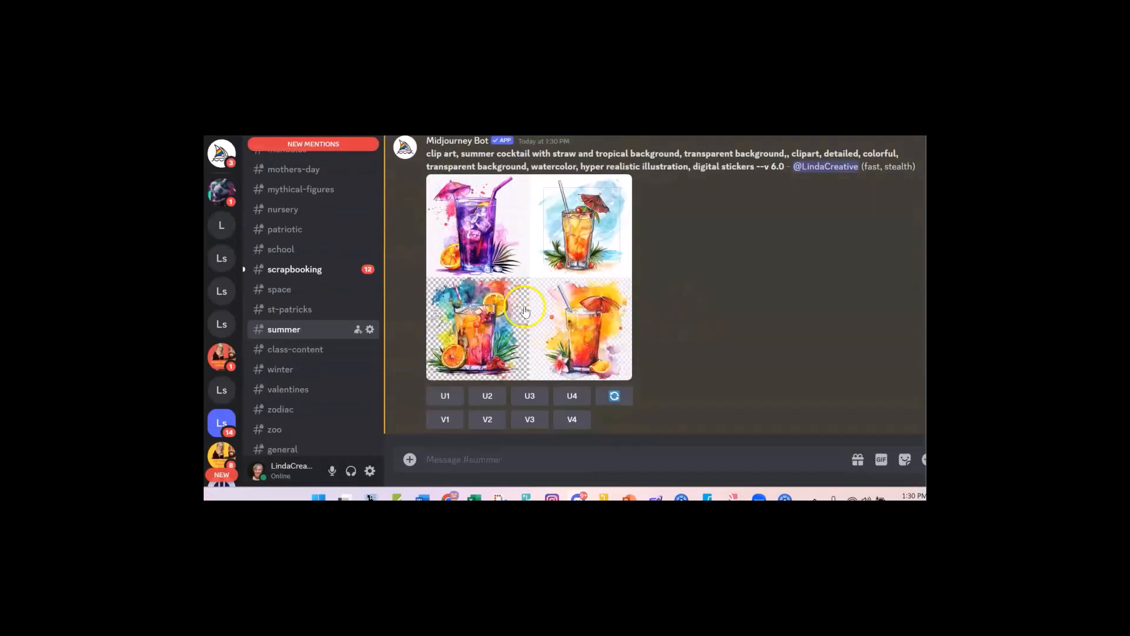
pyautogui.scroll(1, 530, 339)
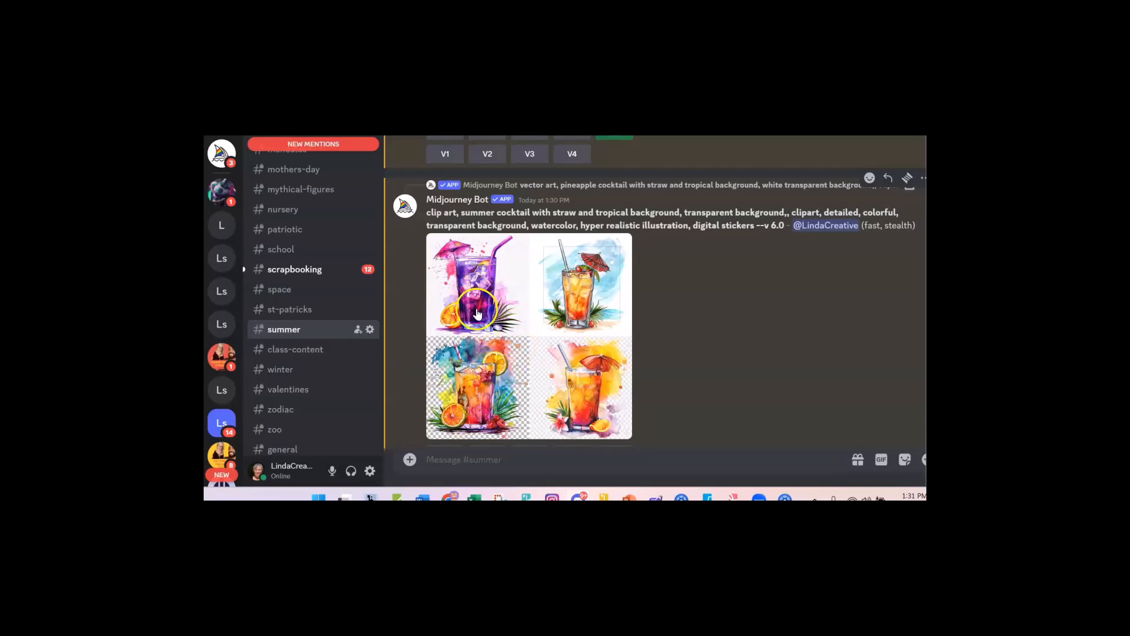
pyautogui.scroll(-1, 477, 310)
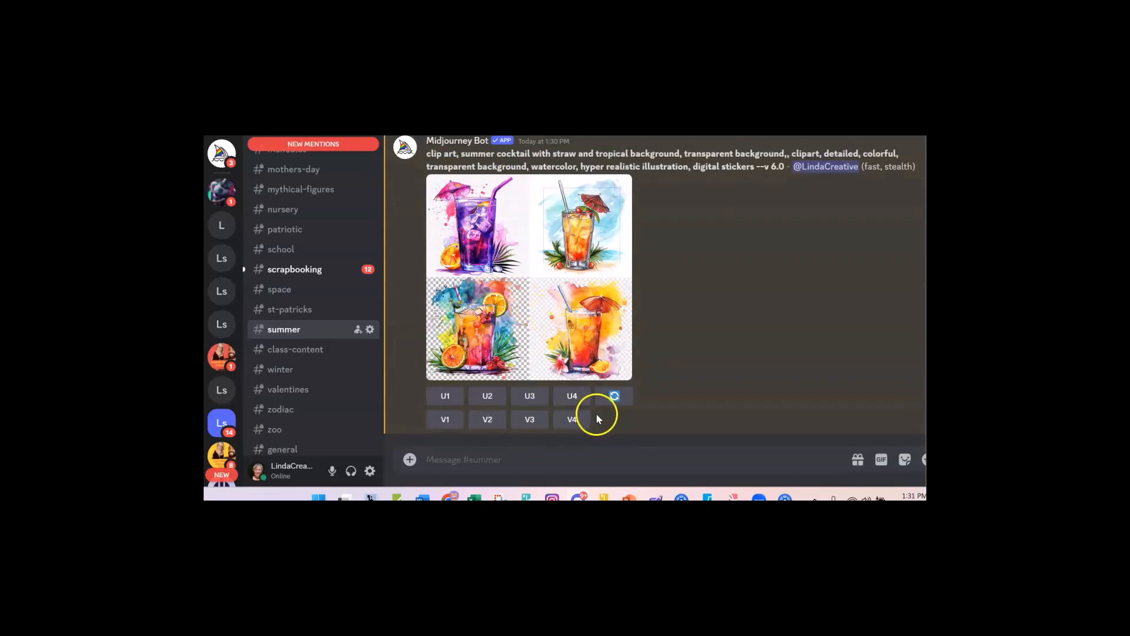
pyautogui.click(618, 400)
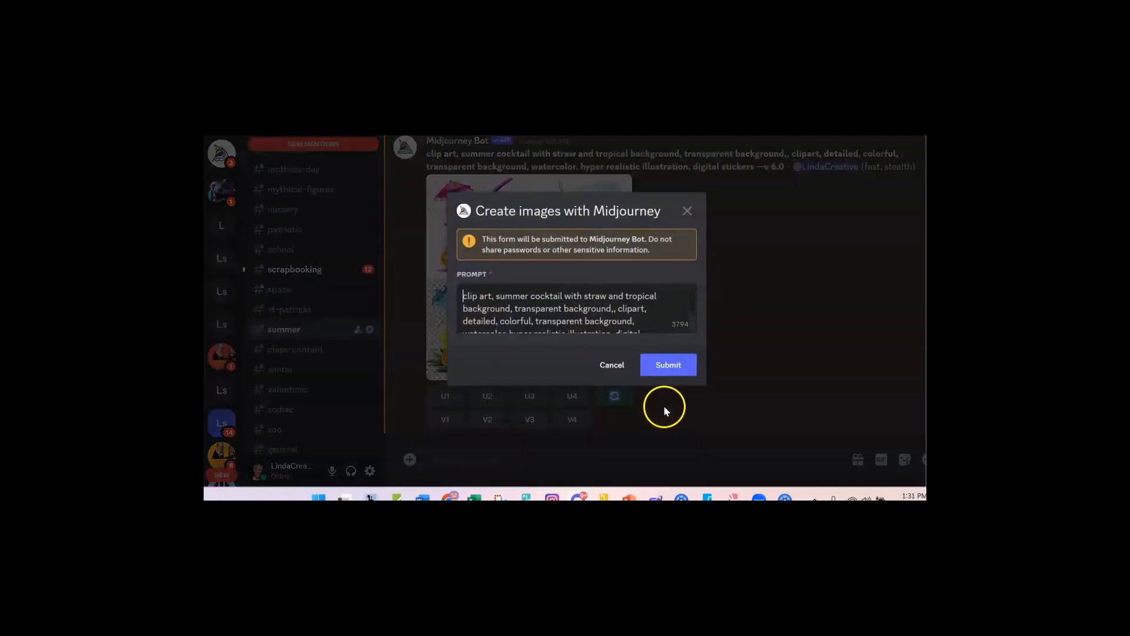
pyautogui.click(695, 373)
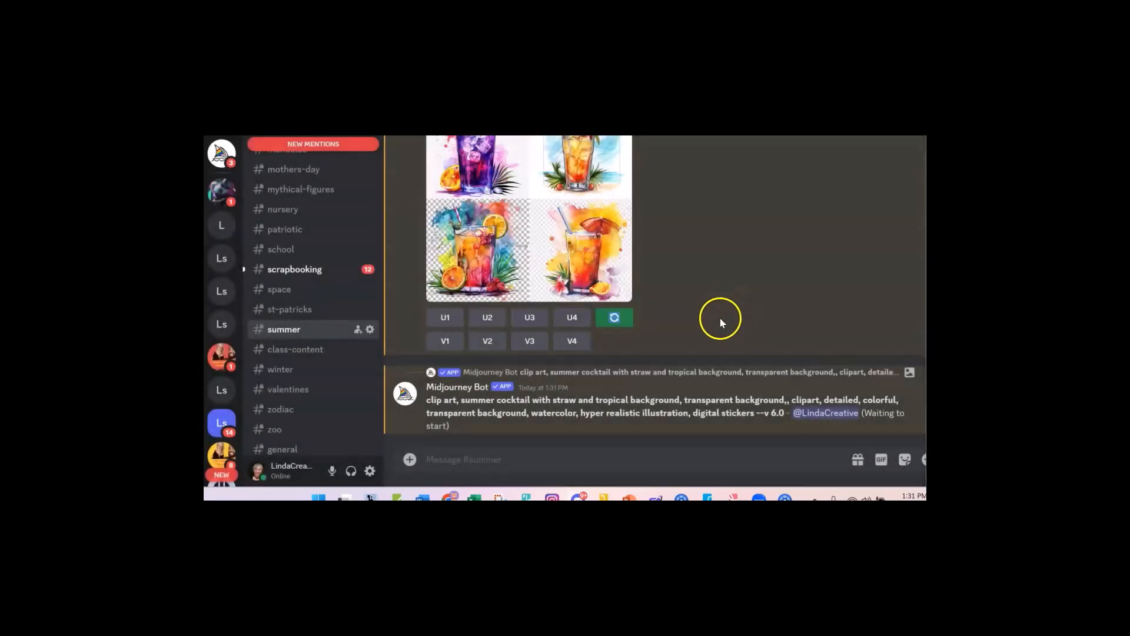
# Review the generated summer cocktail images and the earlier patriotic bouquet results in the channel.
pyautogui.scroll(3, 675, 312)
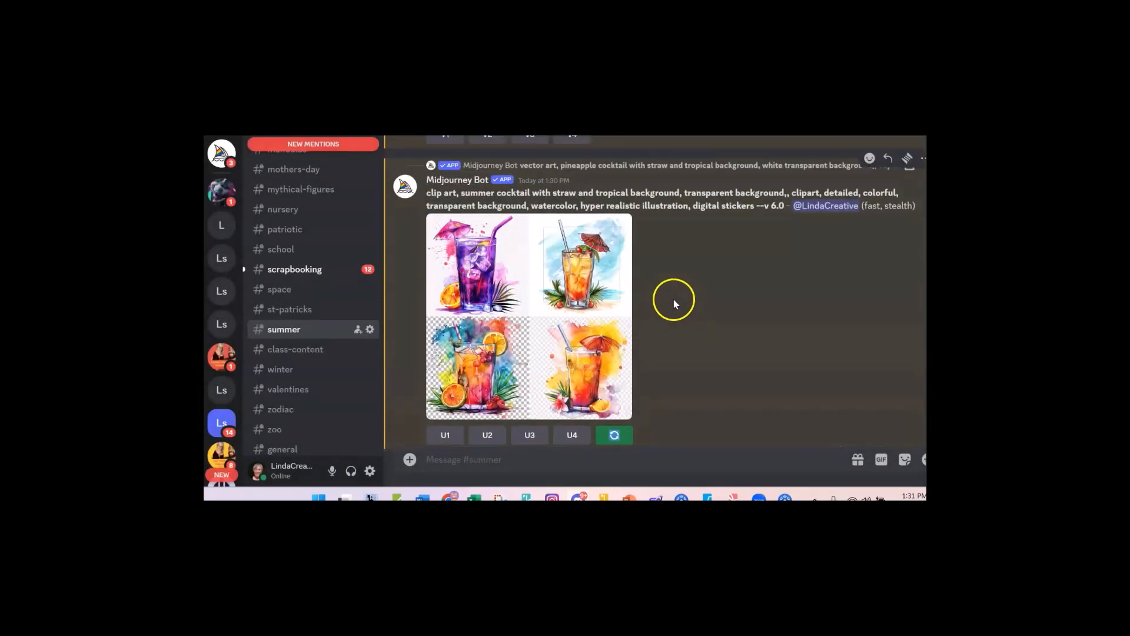
pyautogui.scroll(-2, 674, 301)
pyautogui.scroll(1, 673, 299)
pyautogui.scroll(-1, 666, 305)
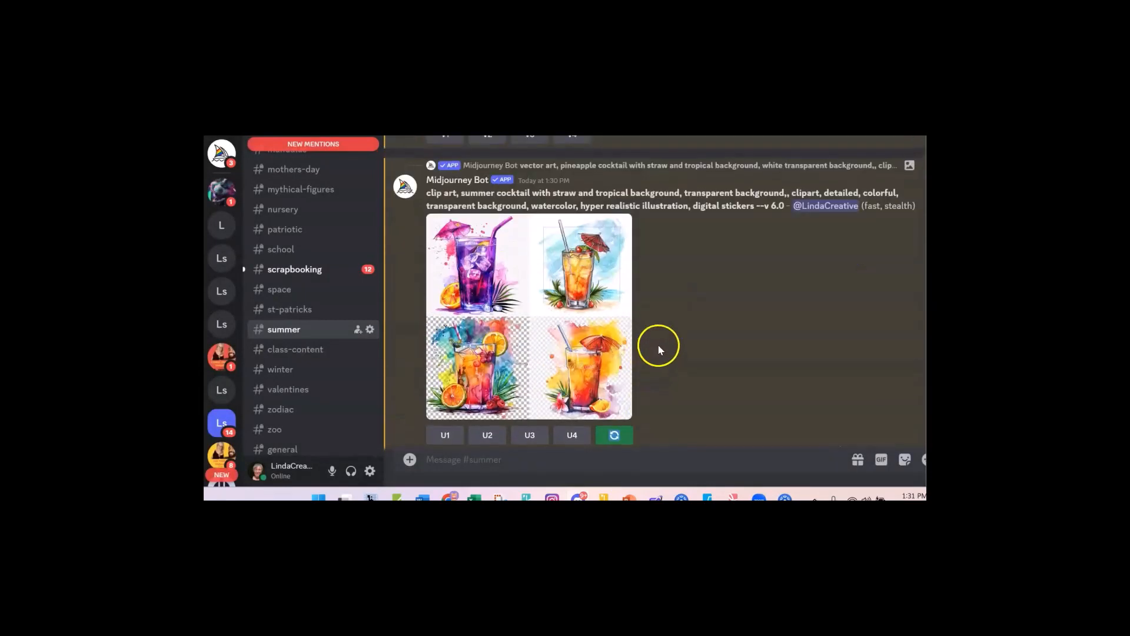
pyautogui.scroll(1, 658, 345)
pyautogui.scroll(5, 672, 312)
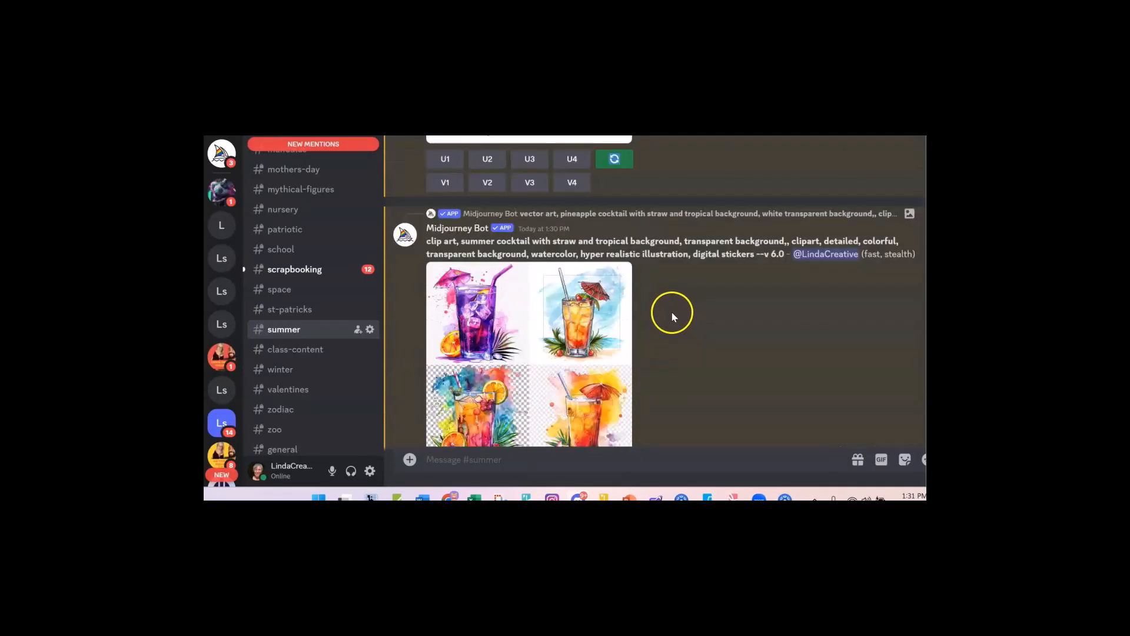
pyautogui.scroll(-1, 669, 286)
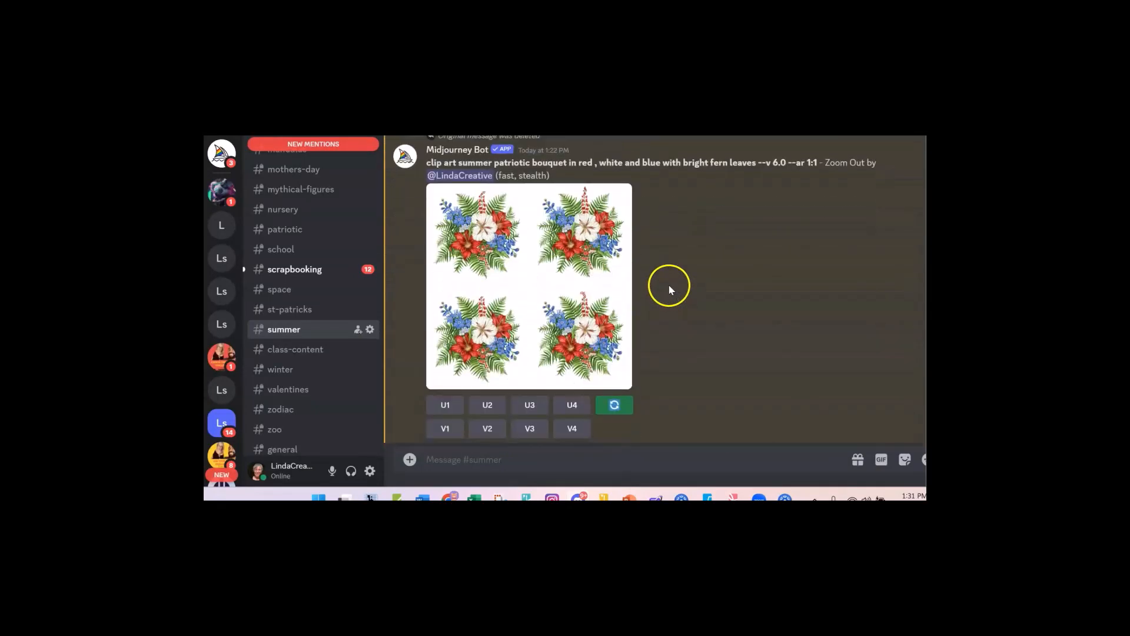
pyautogui.scroll(-5, 659, 340)
pyautogui.scroll(-2, 647, 350)
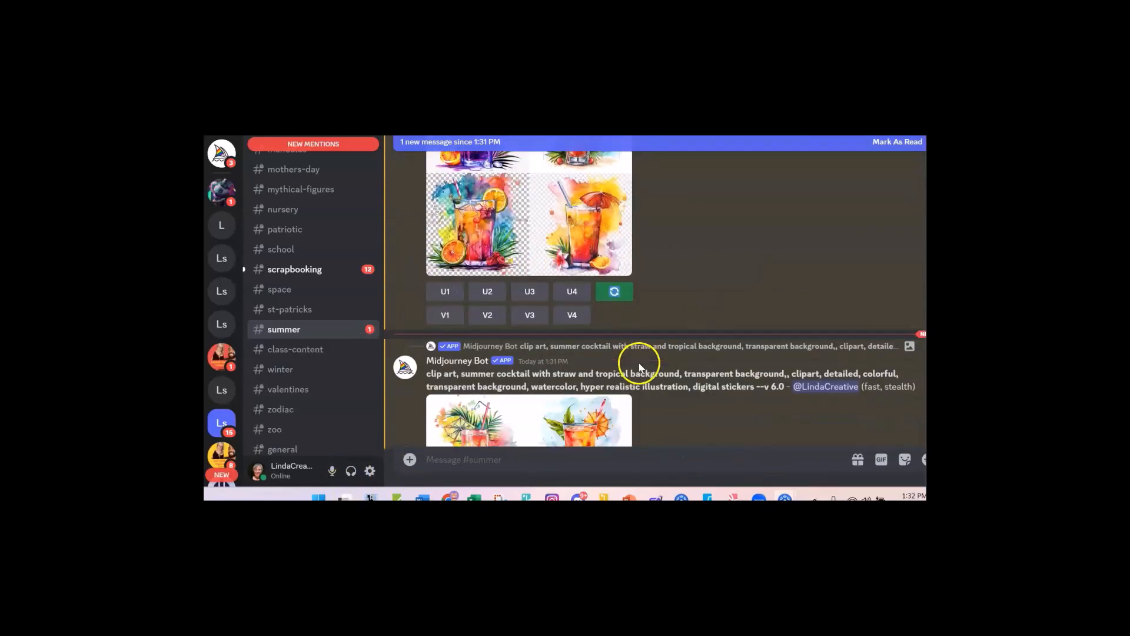
# Run /imagine with "clip art summer patriotic bouquet in red , white and blue with bright fern leaves --repeat 10" and confirm the ten prompts.
pyautogui.click(411, 461)
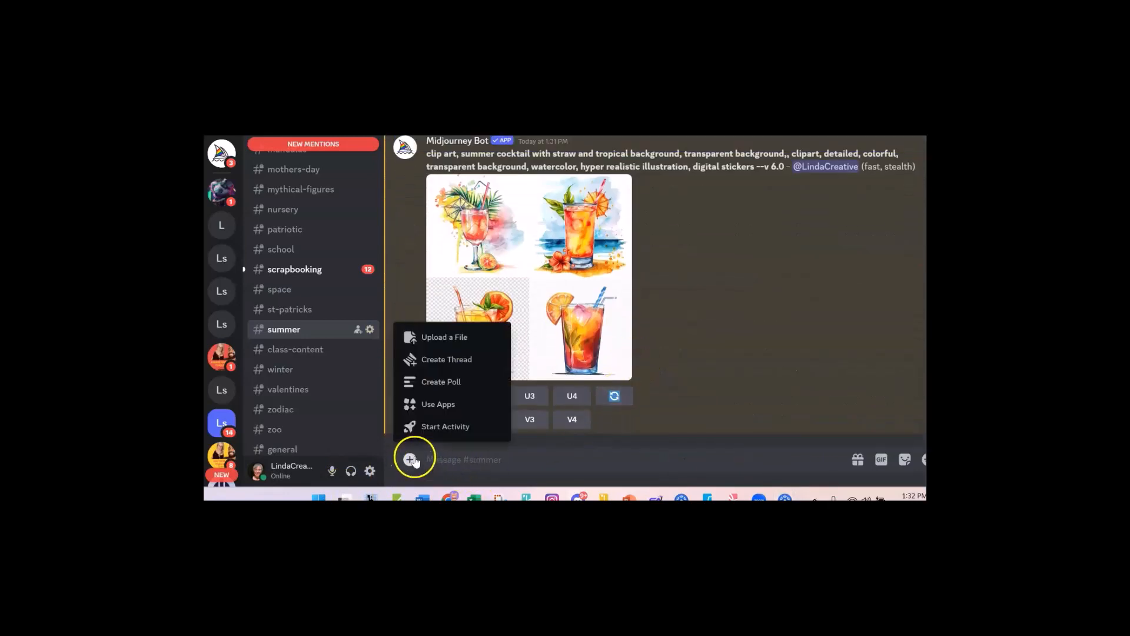
pyautogui.click(463, 403)
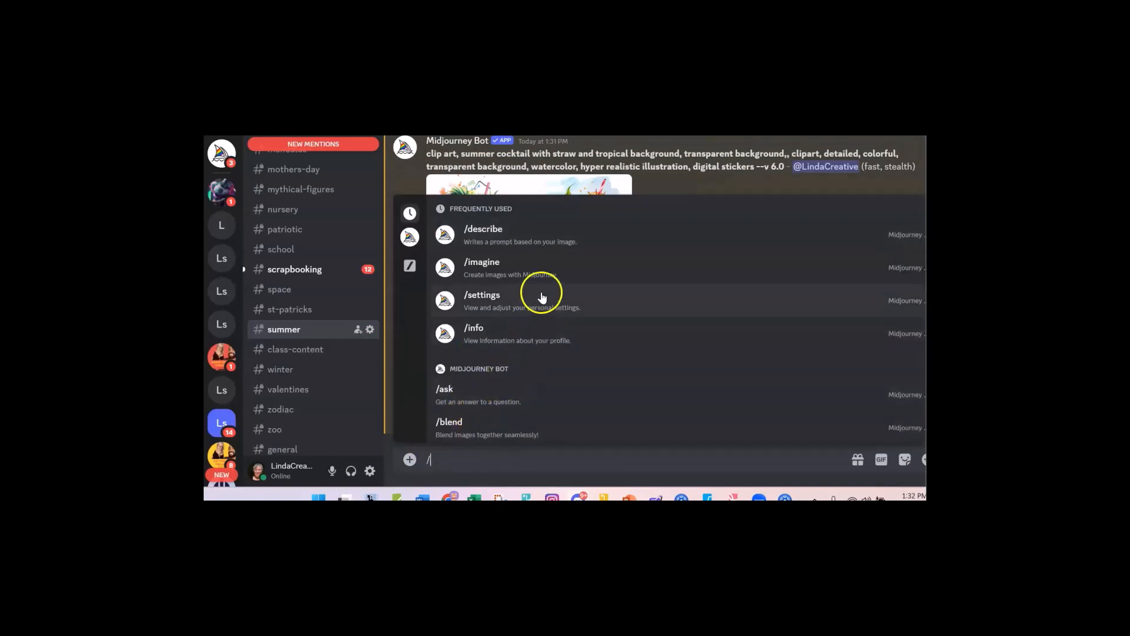
pyautogui.click(489, 271)
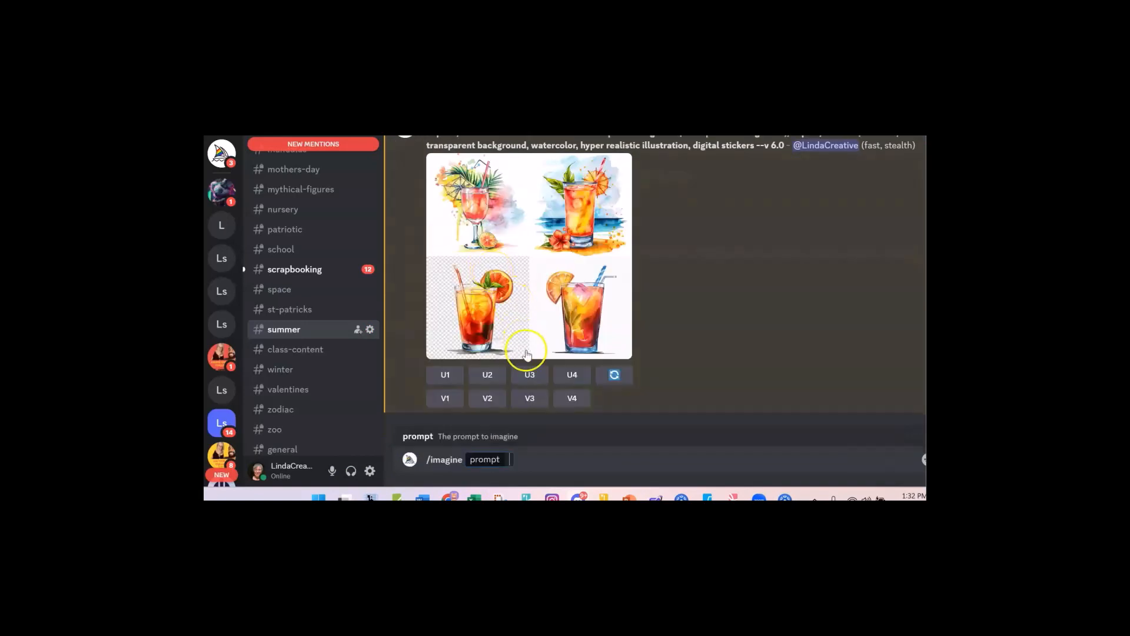
pyautogui.rightClick(511, 458)
pyautogui.click(533, 443)
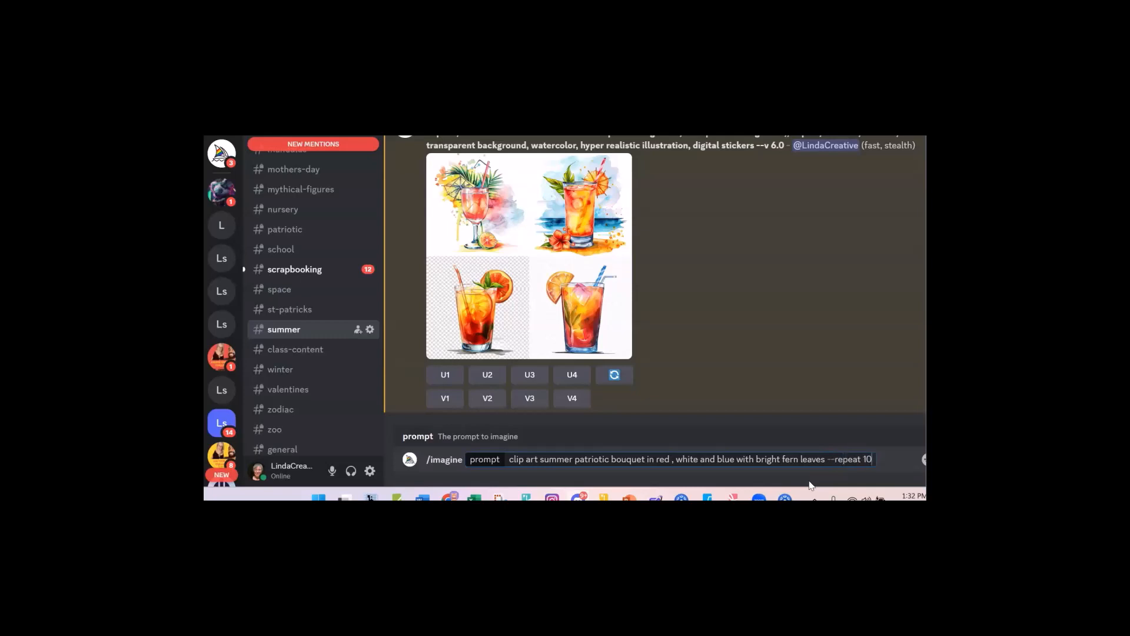
pyautogui.press('Return')
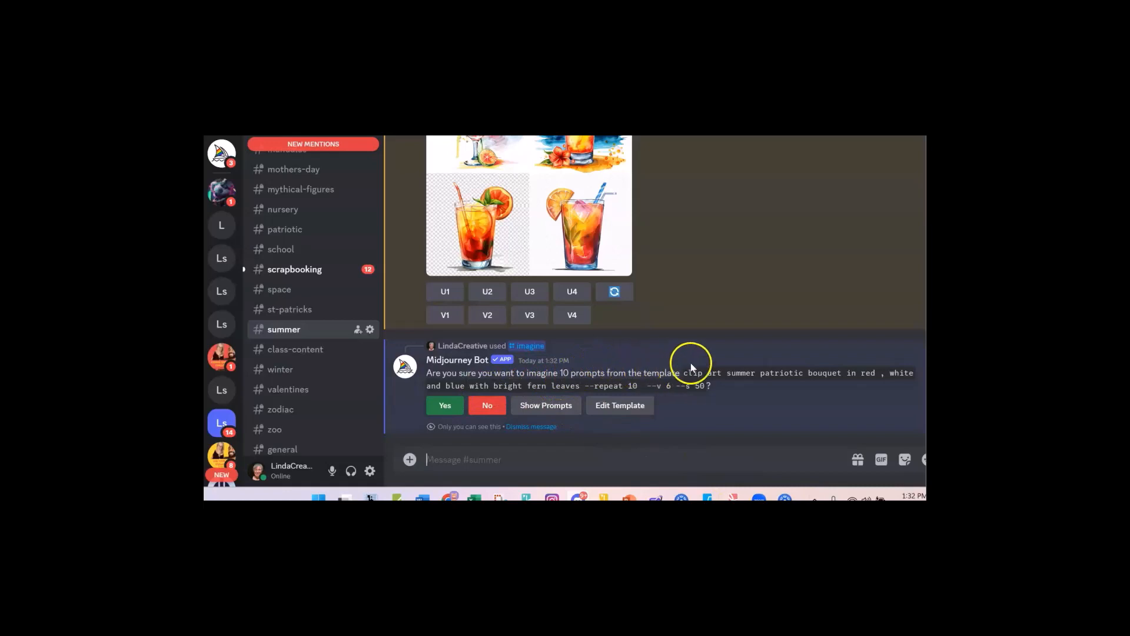
pyautogui.click(445, 405)
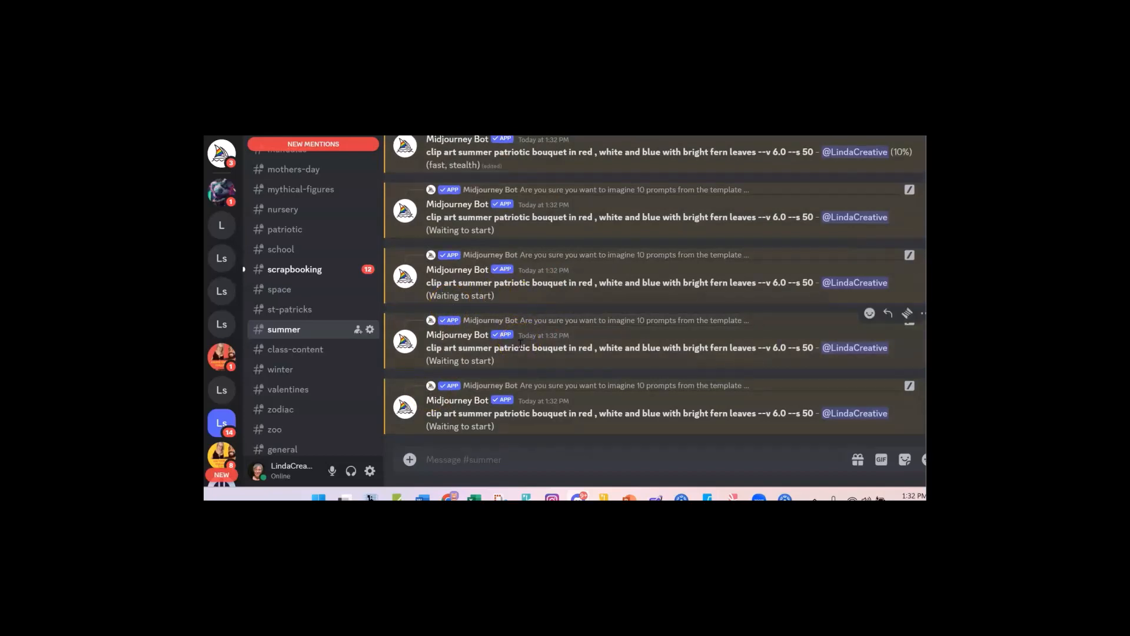
# Check the progress of the ten patriotic bouquet image jobs in the channel.
pyautogui.click(533, 374)
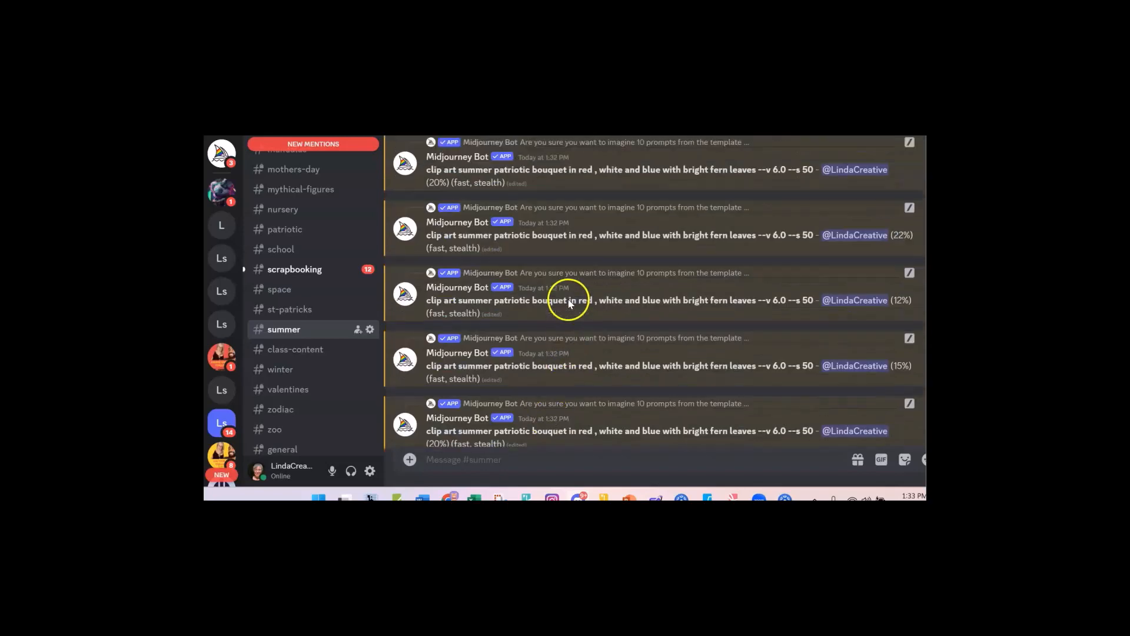
pyautogui.scroll(8, 578, 282)
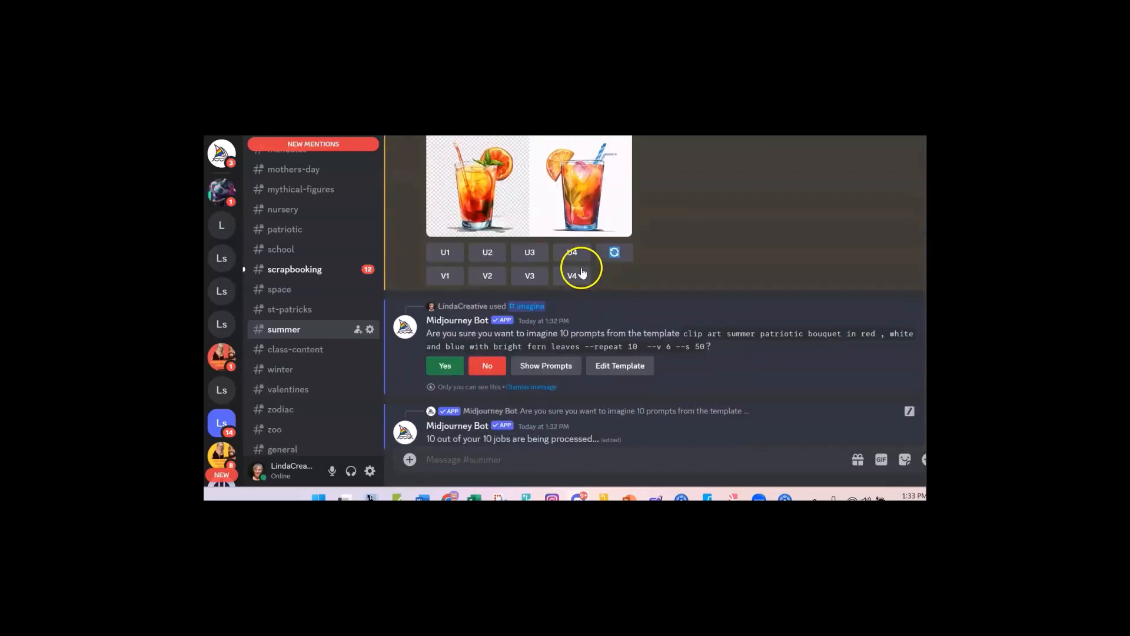
pyautogui.scroll(-3, 586, 281)
pyautogui.scroll(-10, 586, 295)
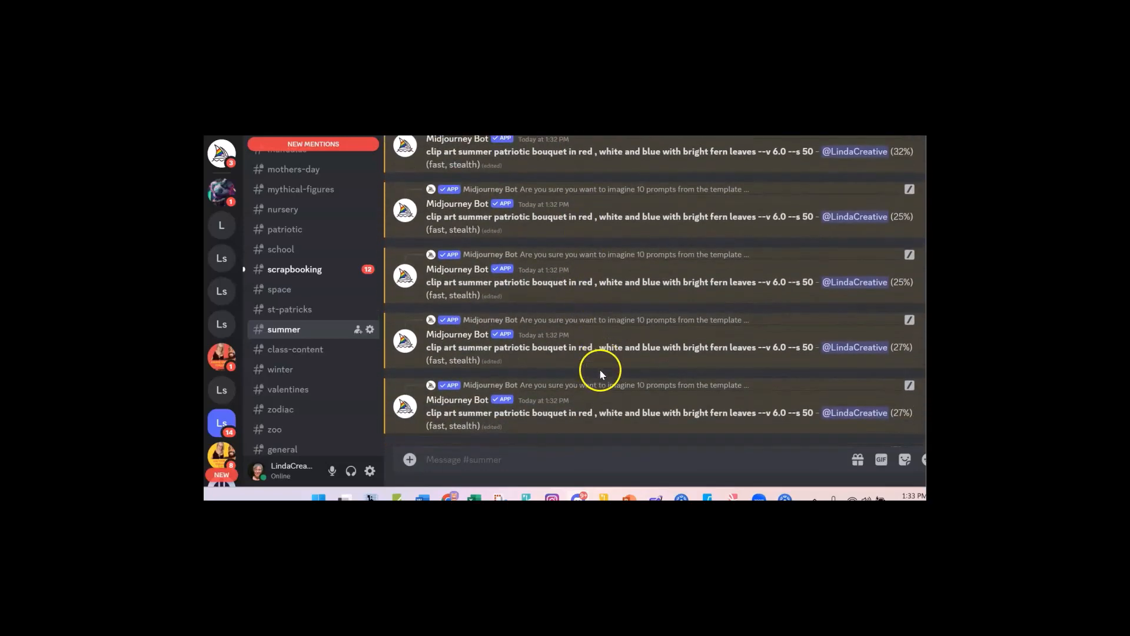
# Rerun one of the patriotic bouquet results and replace "bouquet" with "flower" in its prompt.
pyautogui.scroll(6, 605, 357)
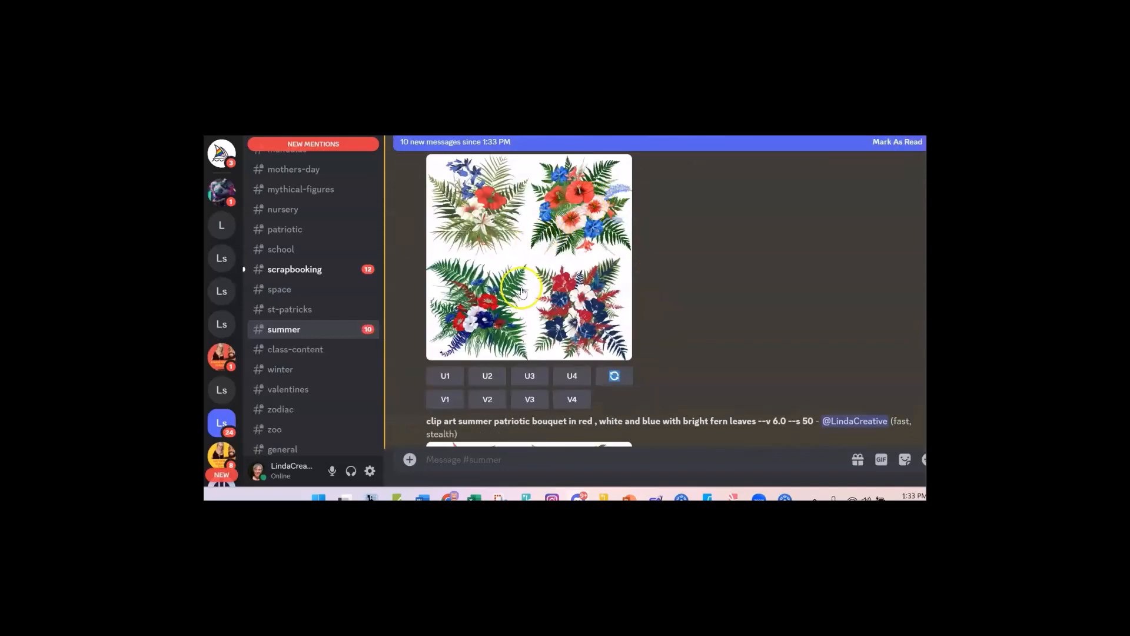
pyautogui.scroll(-1, 612, 318)
pyautogui.click(614, 317)
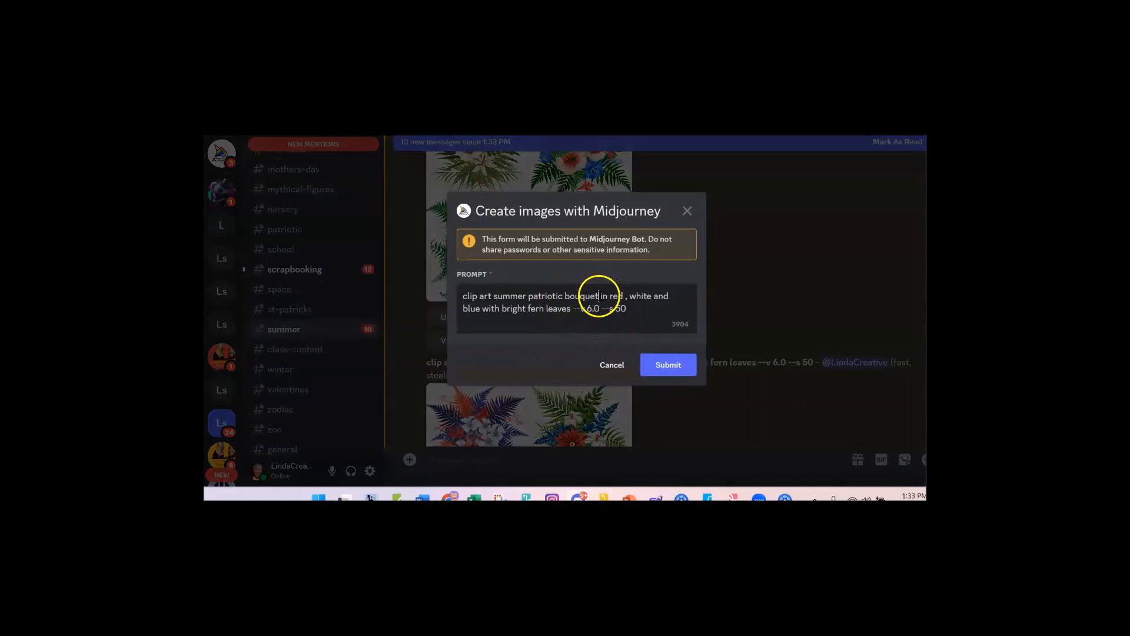
pyautogui.moveTo(598, 296); pyautogui.dragTo(567, 297)
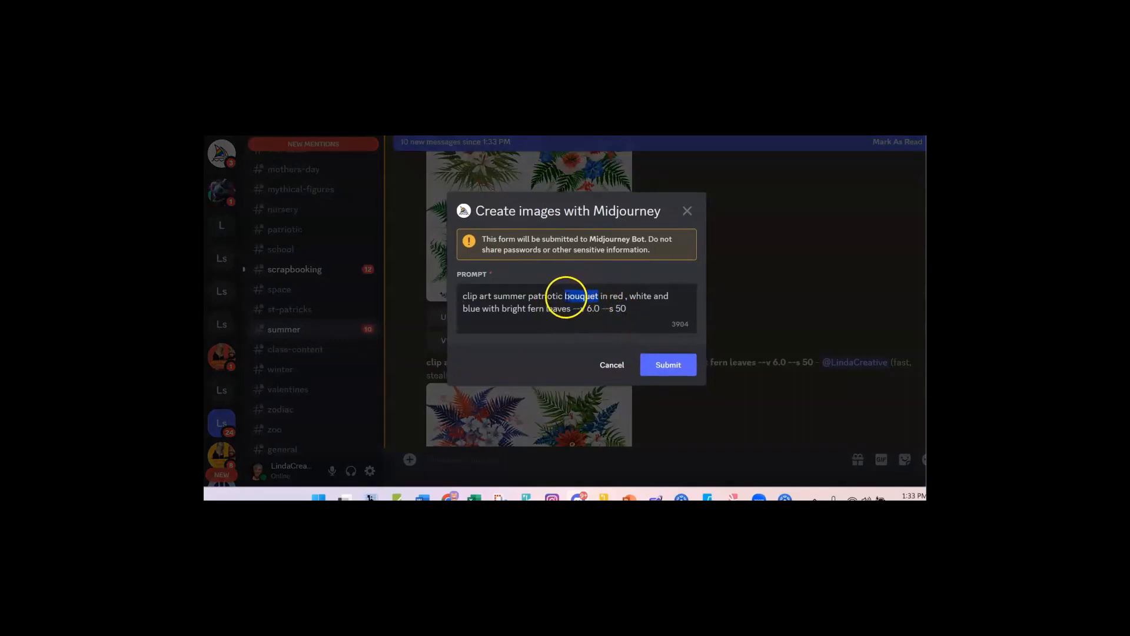
pyautogui.write('flower')
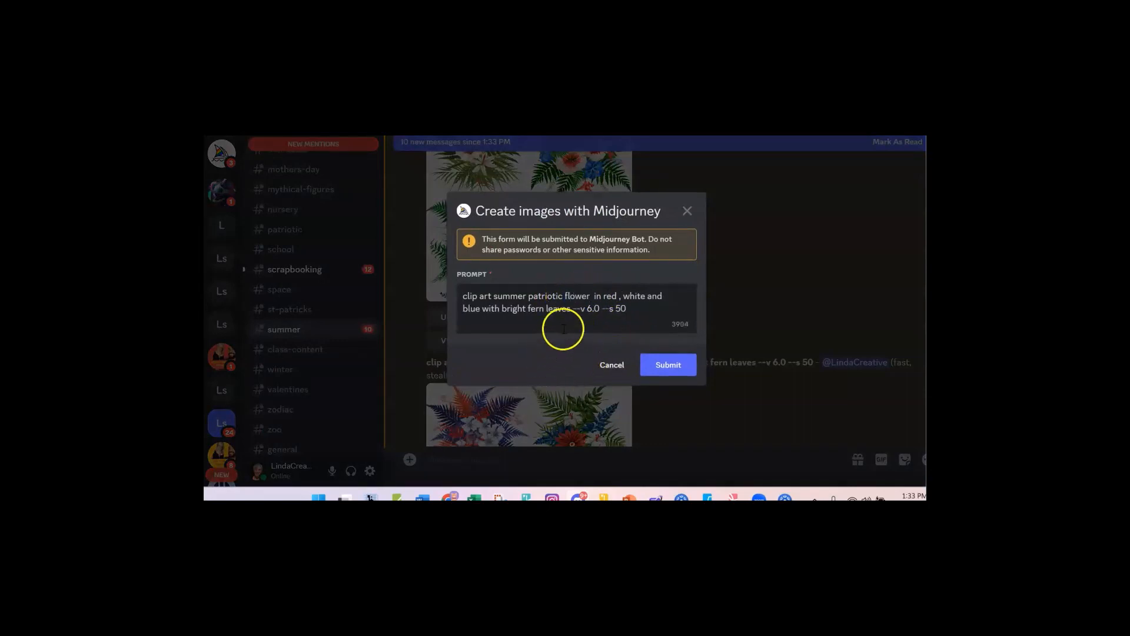
# Replace the --v 6.0 --s 50 parameters with --repeat 10, submit the flower prompt and confirm the ten prompts.
pyautogui.click(571, 311)
pyautogui.moveTo(646, 305); pyautogui.dragTo(575, 312)
pyautogui.press('BackSpace')
pyautogui.click(659, 364)
pyautogui.click(458, 407)
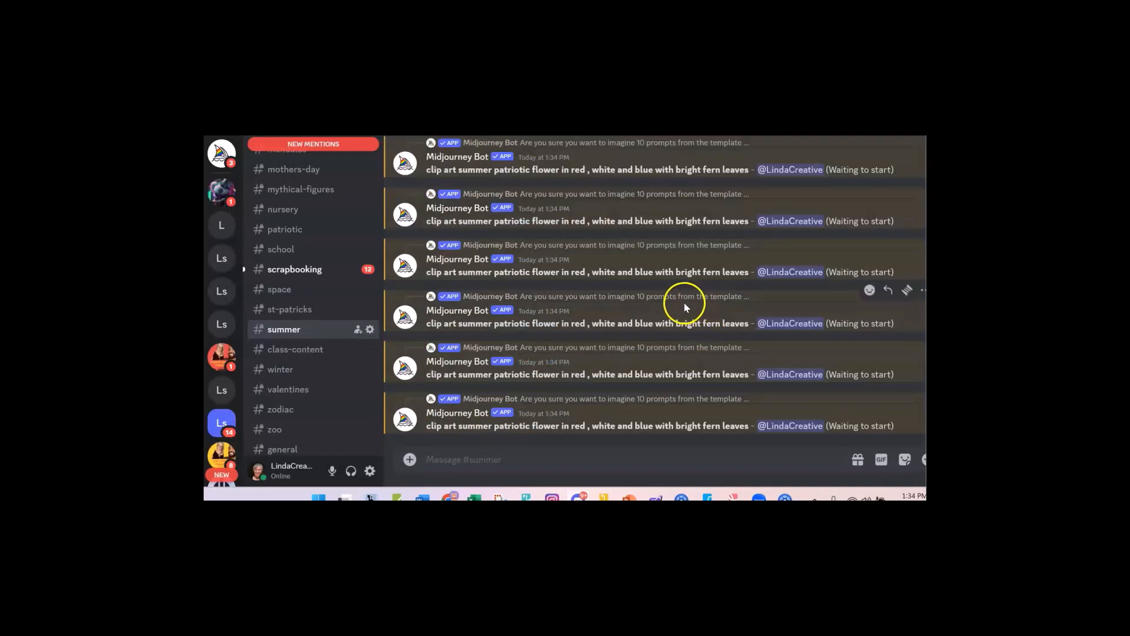
# Check the progress of the ten patriotic flower image jobs and their preview images in the channel.
pyautogui.scroll(2, 685, 302)
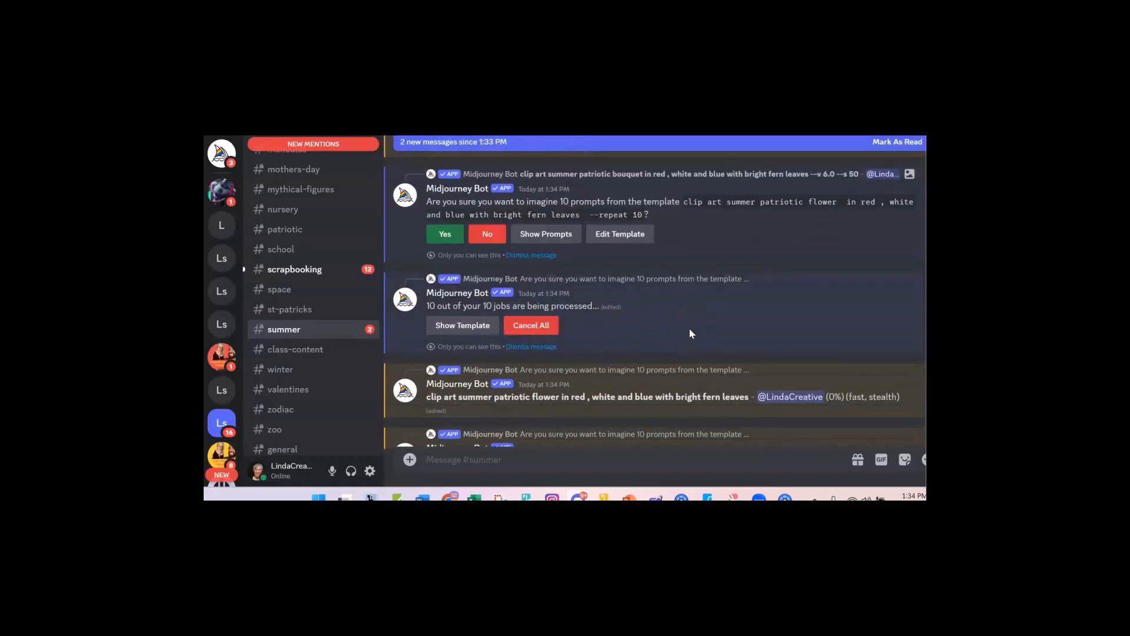
pyautogui.scroll(-5, 691, 334)
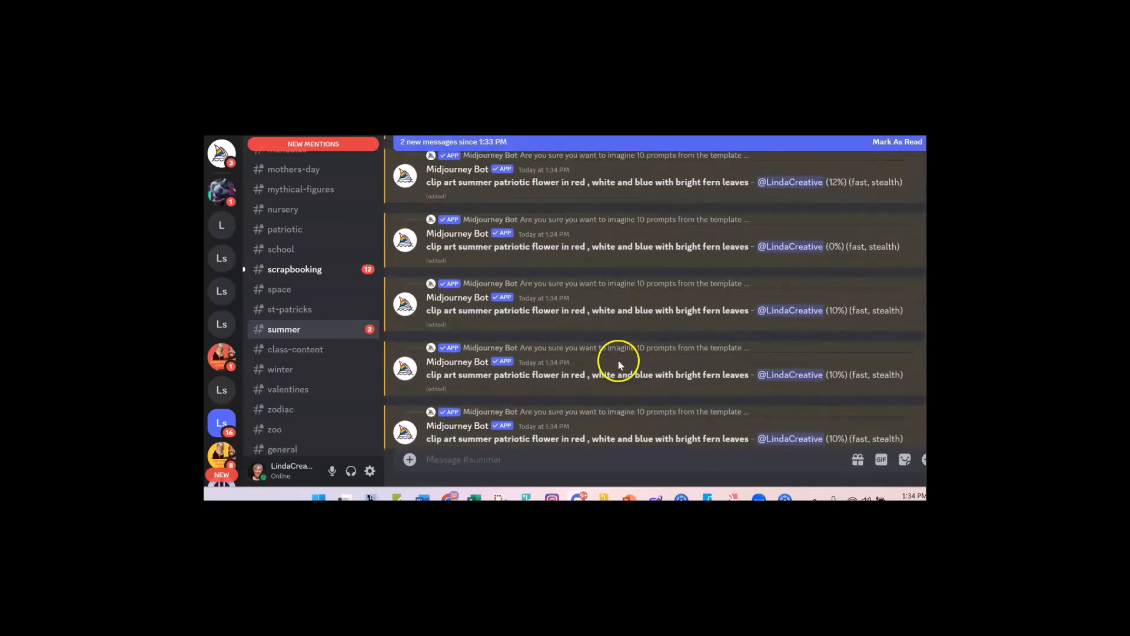
pyautogui.scroll(-1, 609, 389)
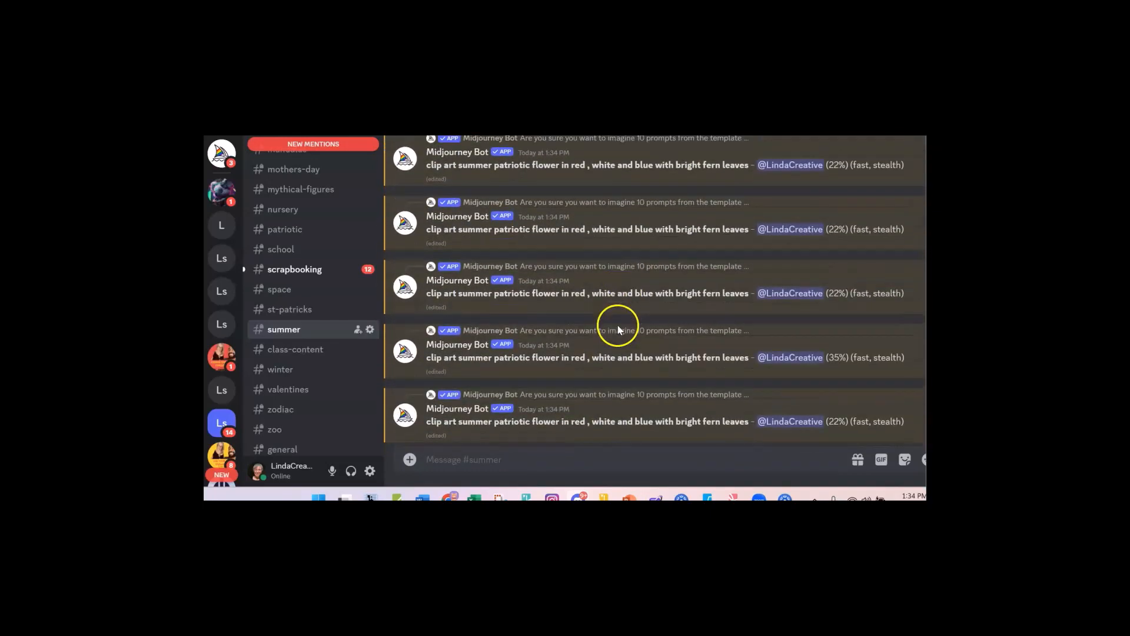
pyautogui.scroll(3, 619, 329)
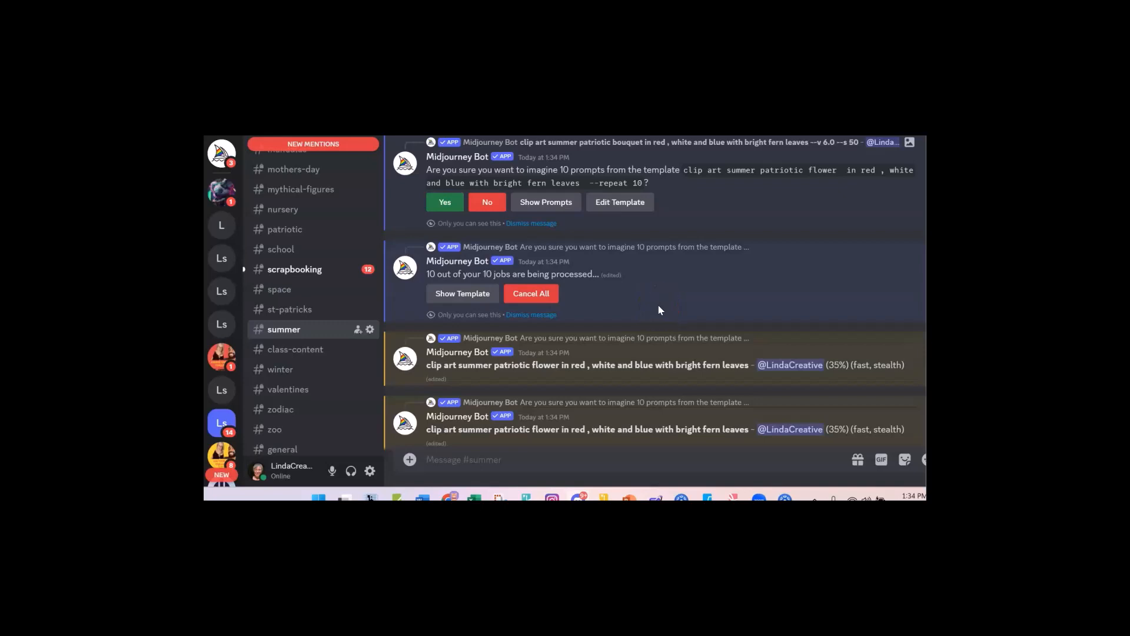
pyautogui.scroll(-2, 653, 297)
pyautogui.scroll(1, 649, 290)
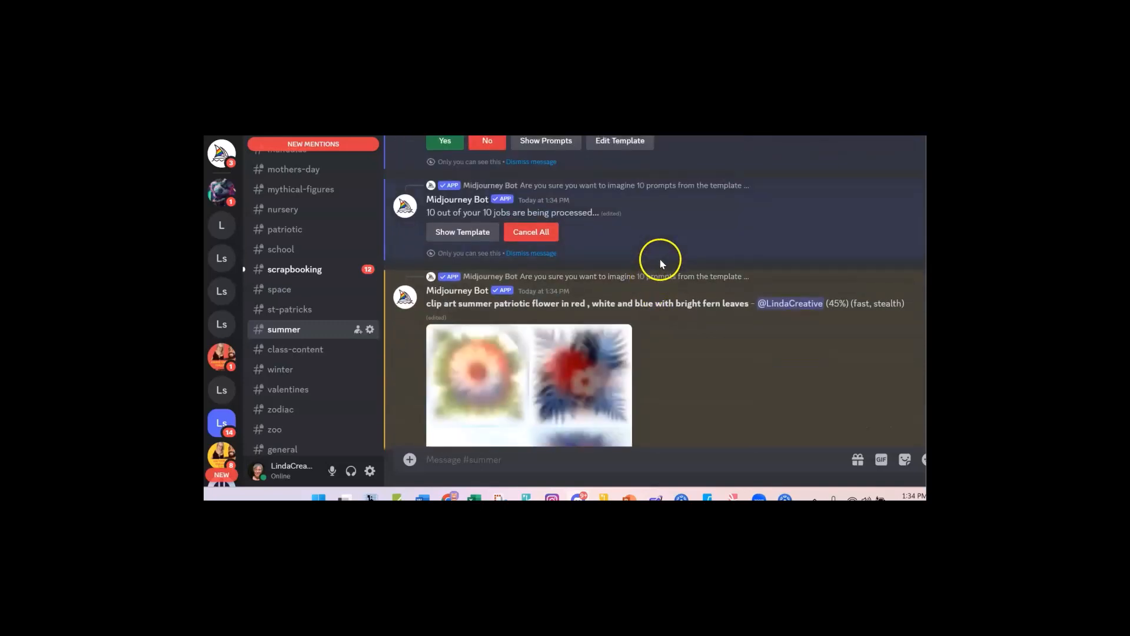
pyautogui.scroll(-3, 661, 265)
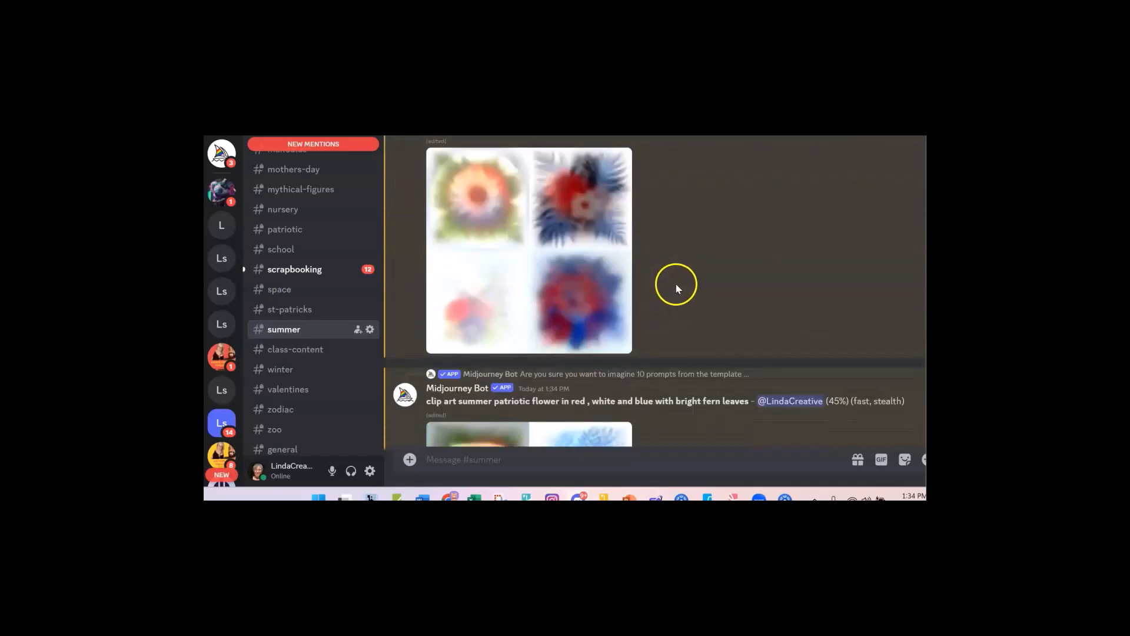
pyautogui.scroll(-4, 678, 288)
pyautogui.scroll(2, 681, 292)
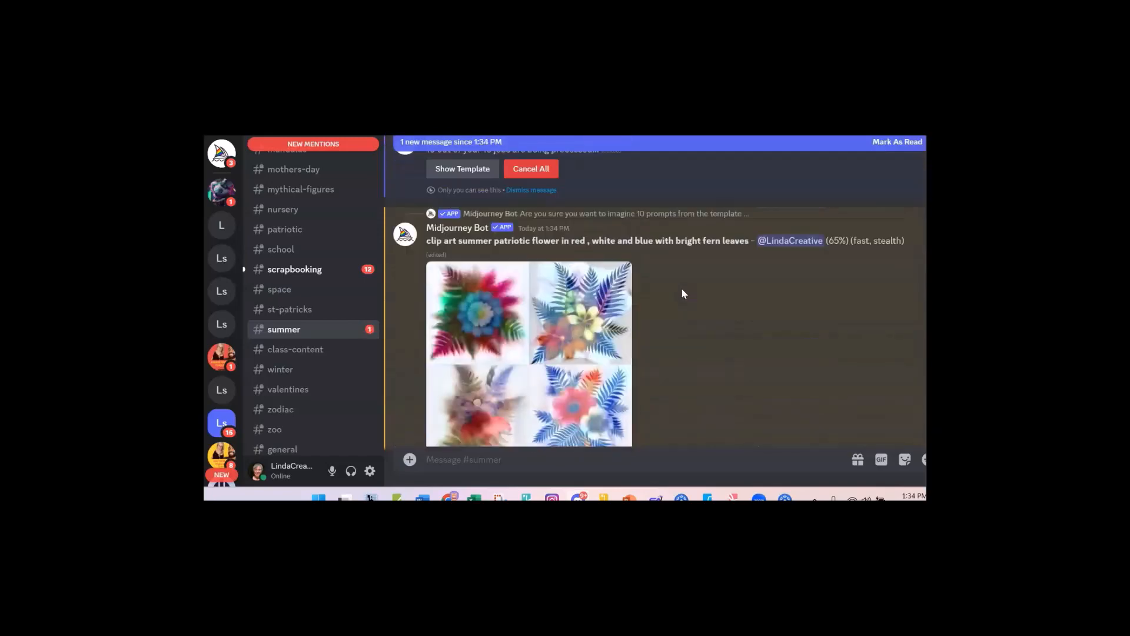
pyautogui.scroll(-2, 677, 309)
pyautogui.scroll(-1, 676, 315)
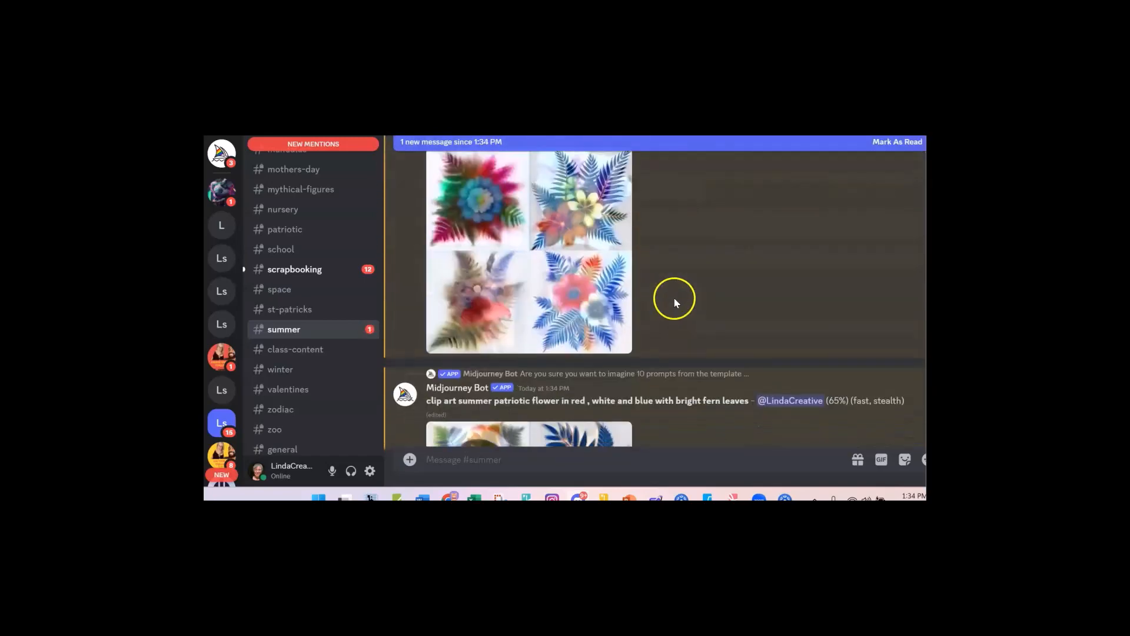
pyautogui.scroll(-5, 673, 286)
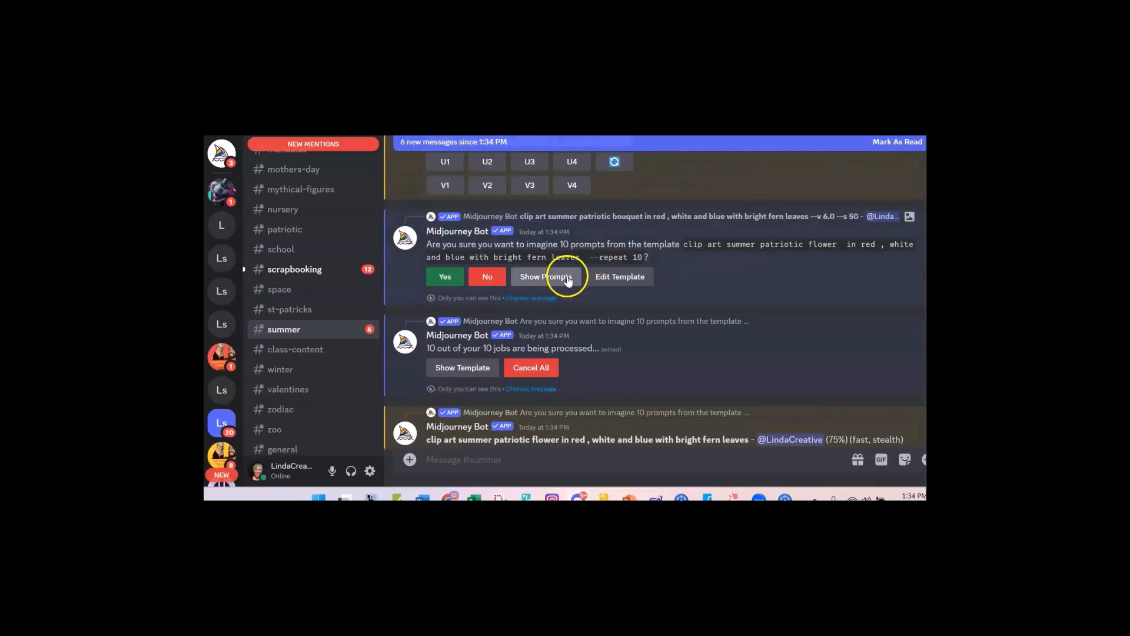
# Compare the earlier patriotic bouquet images with the finished patriotic flower image grids.
pyautogui.scroll(2, 584, 282)
pyautogui.scroll(3, 500, 251)
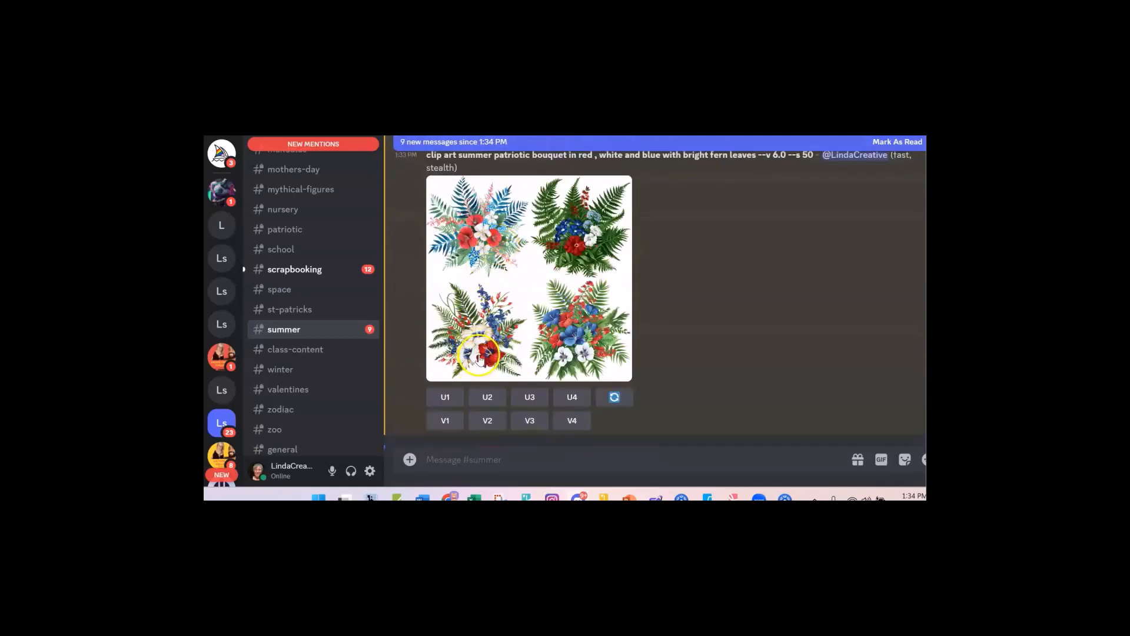
pyautogui.scroll(-6, 578, 328)
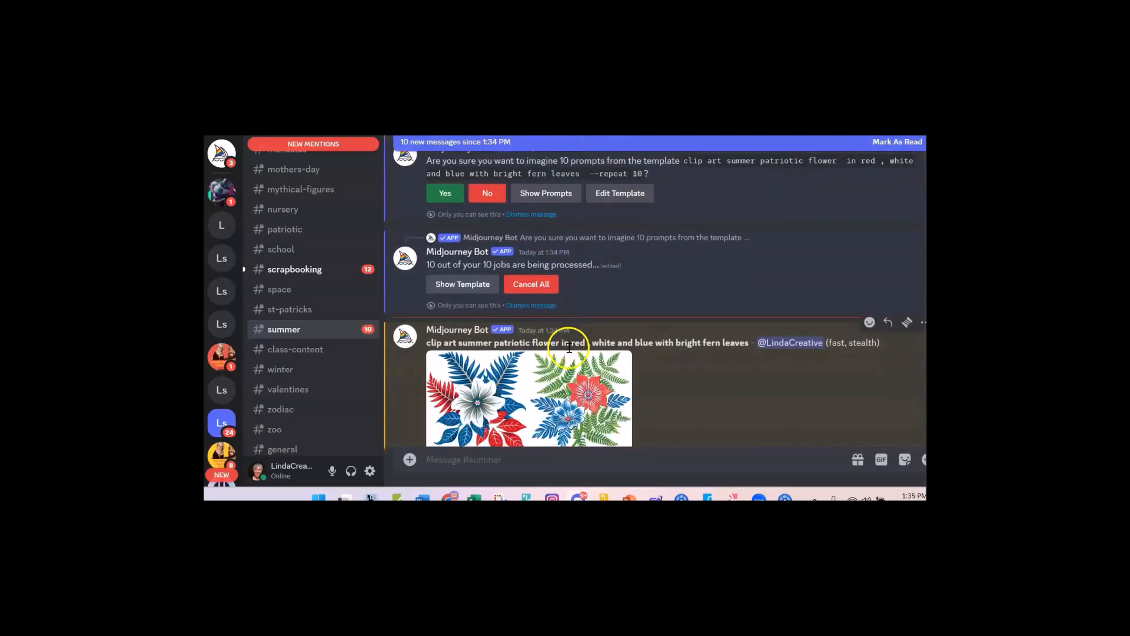
pyautogui.scroll(-2, 569, 353)
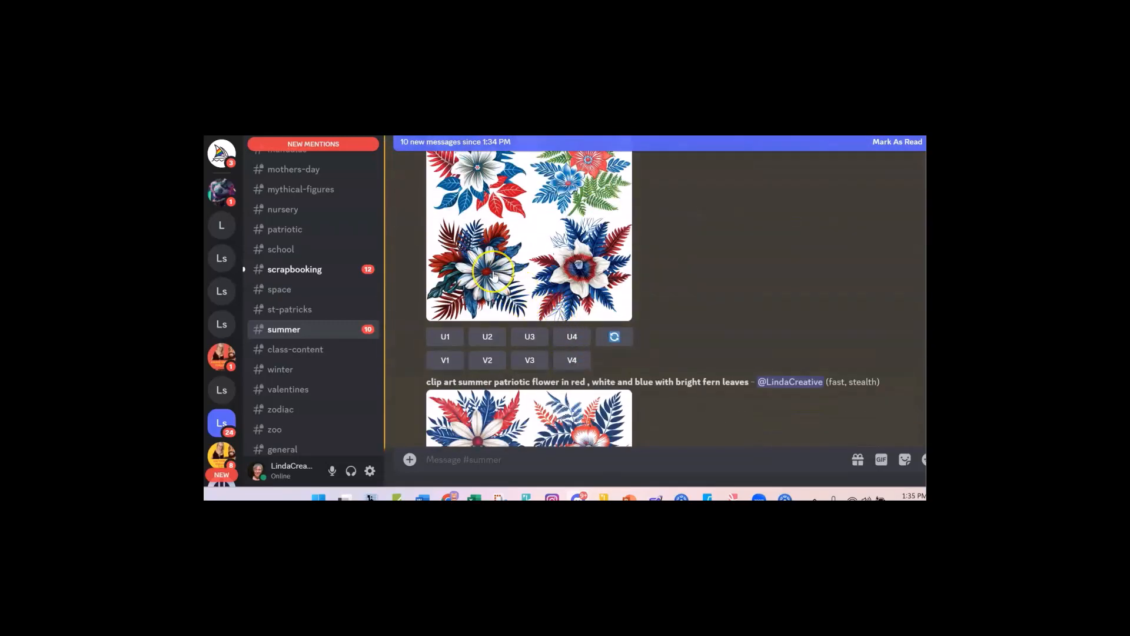
pyautogui.scroll(-2, 493, 275)
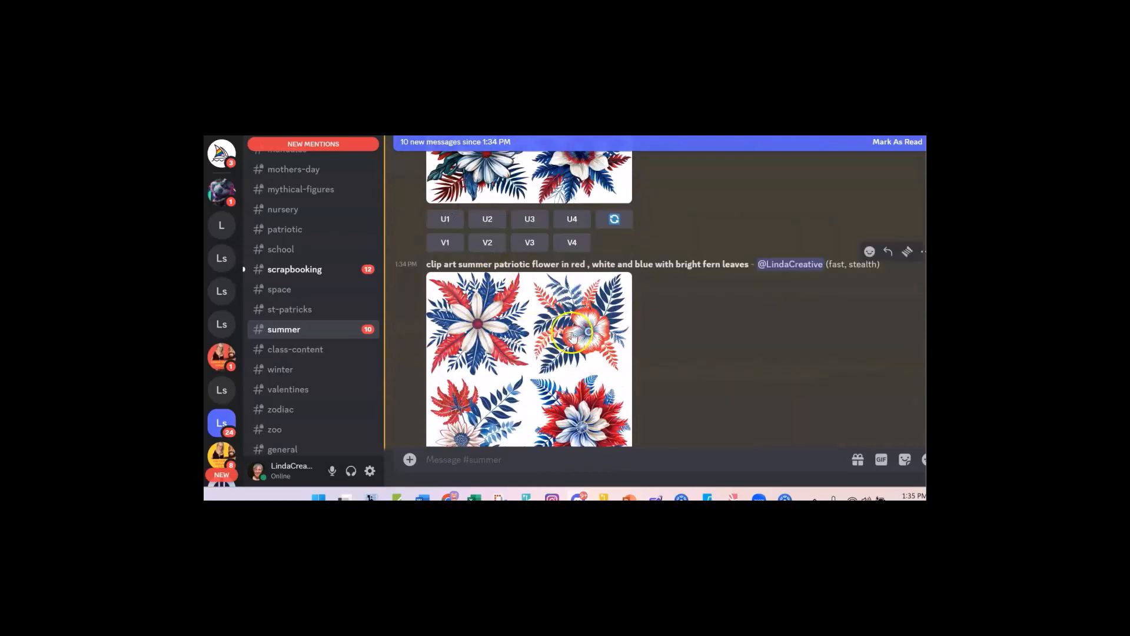
pyautogui.scroll(-3, 584, 331)
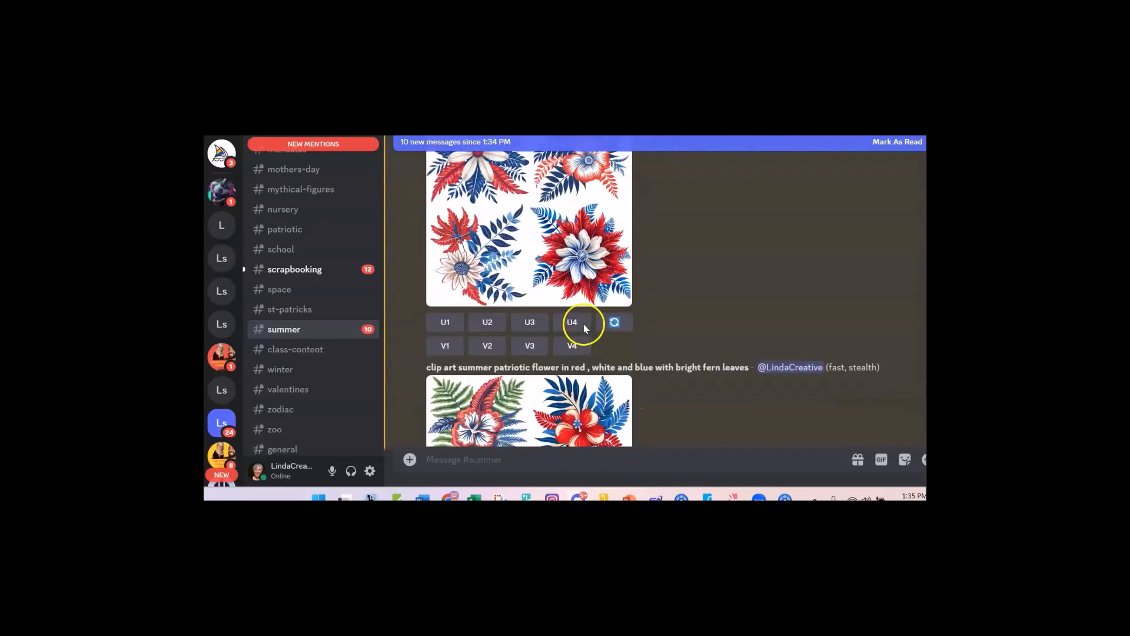
pyautogui.scroll(1, 581, 289)
pyautogui.scroll(-5, 580, 306)
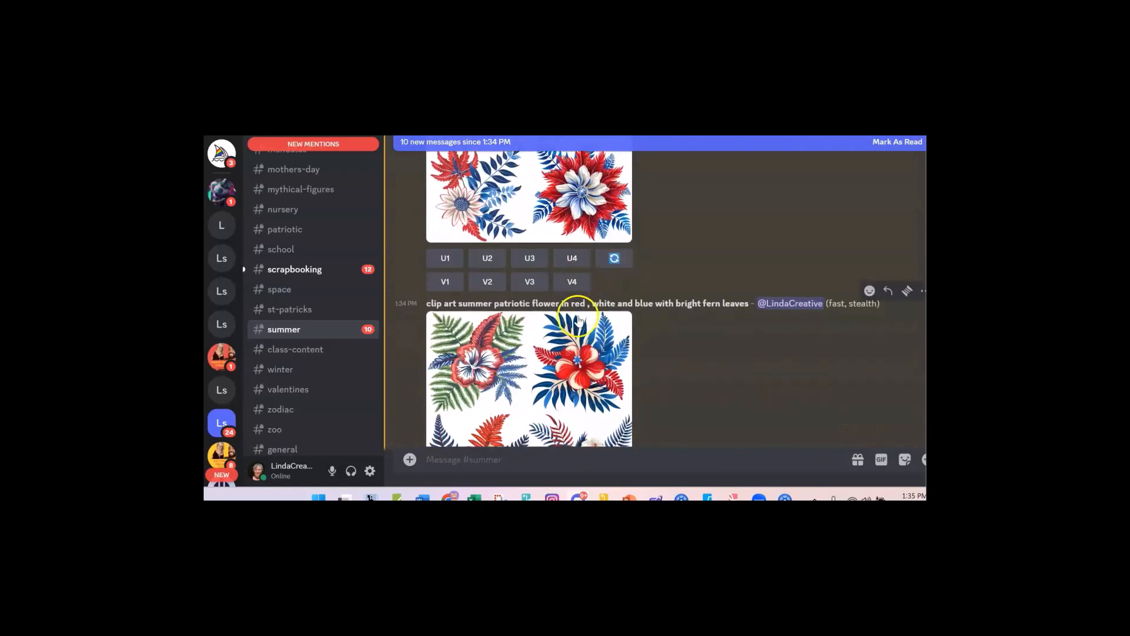
pyautogui.scroll(2, 578, 339)
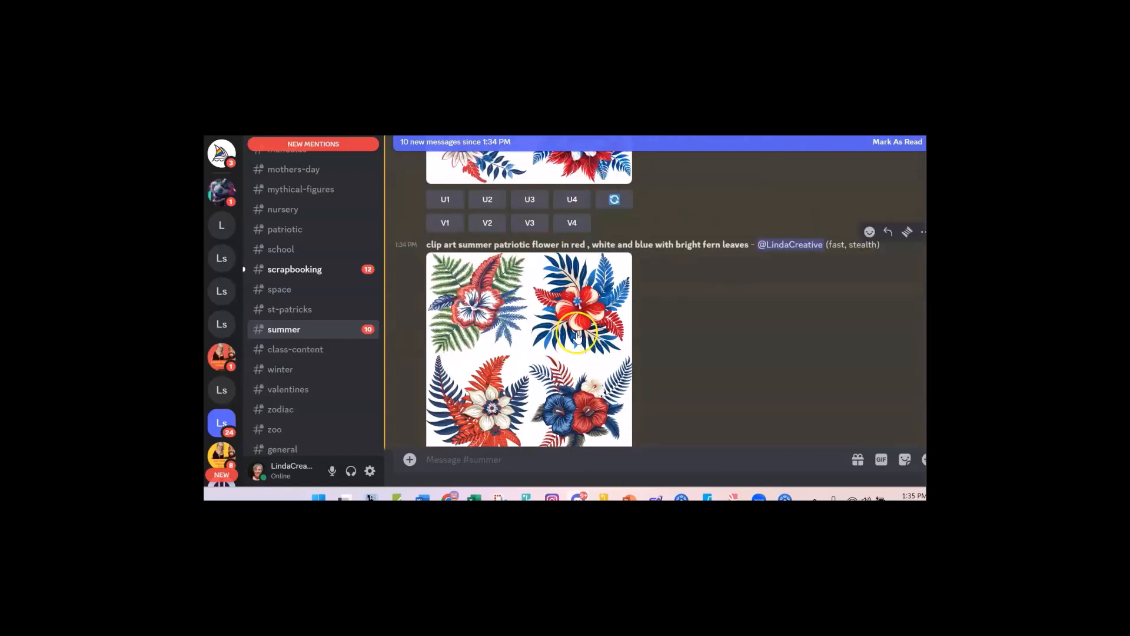
pyautogui.scroll(-1, 580, 337)
pyautogui.scroll(1, 658, 322)
pyautogui.scroll(6, 665, 297)
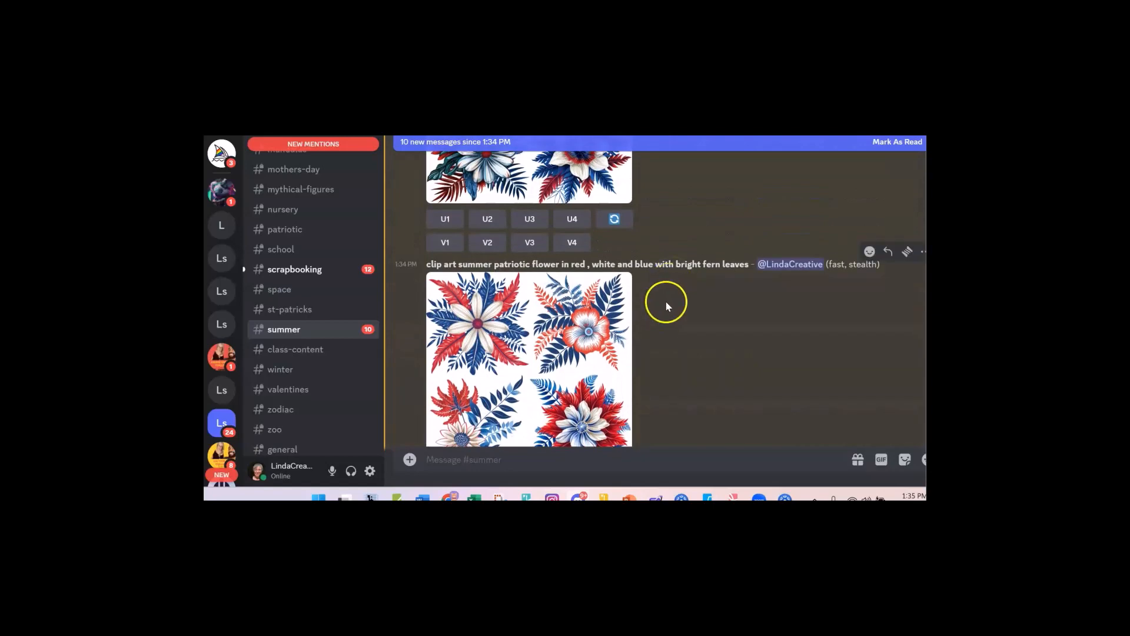
# Browse the earlier patriotic bouquet grids and upscale the second image, the blue and red bouquet with cream flowers.
pyautogui.scroll(2, 666, 289)
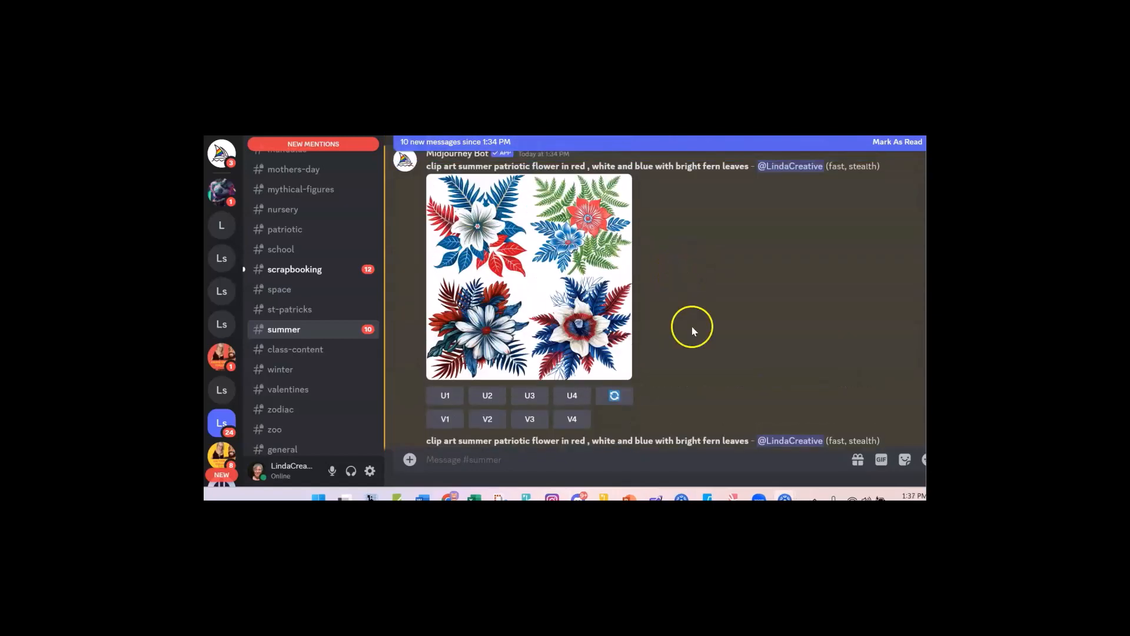
pyautogui.scroll(1, 695, 318)
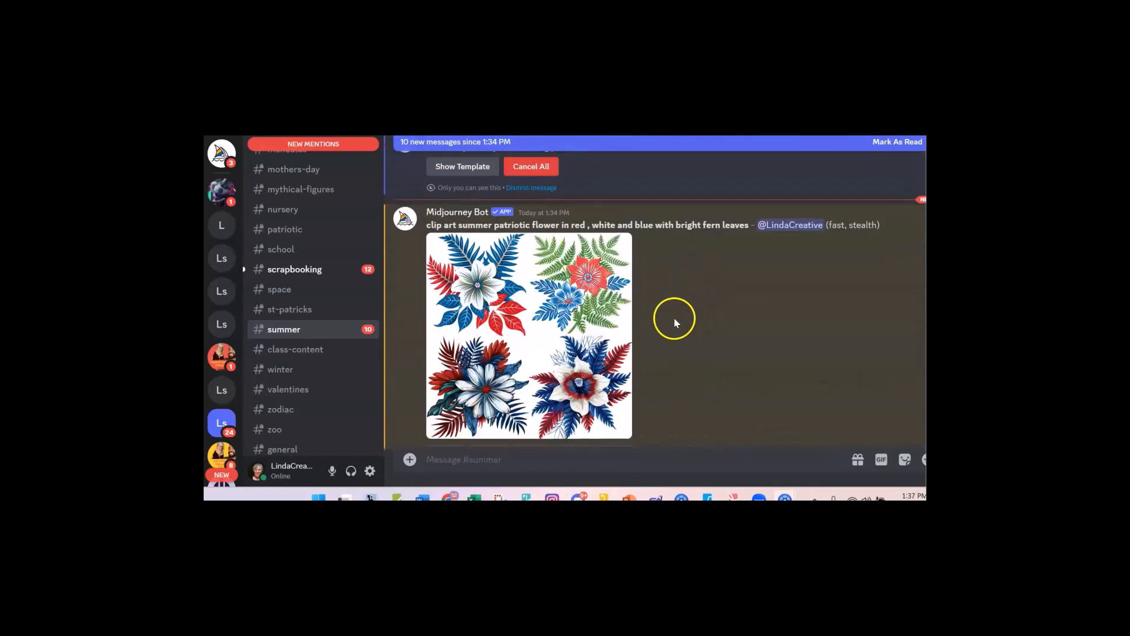
pyautogui.scroll(3, 669, 323)
pyautogui.scroll(5, 673, 309)
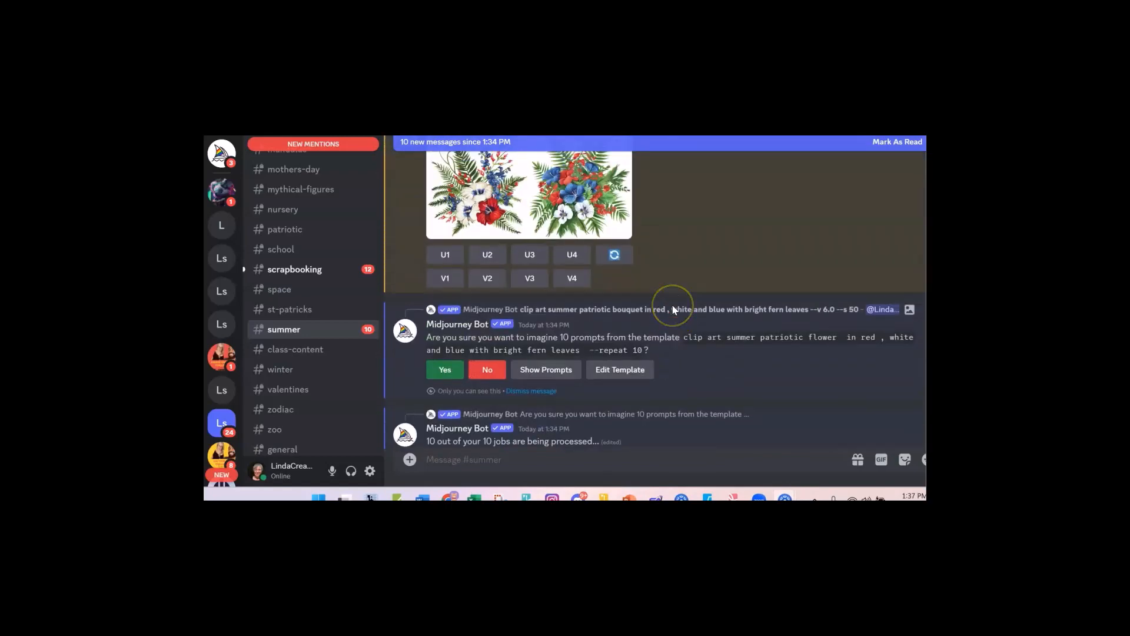
pyautogui.scroll(-3, 675, 313)
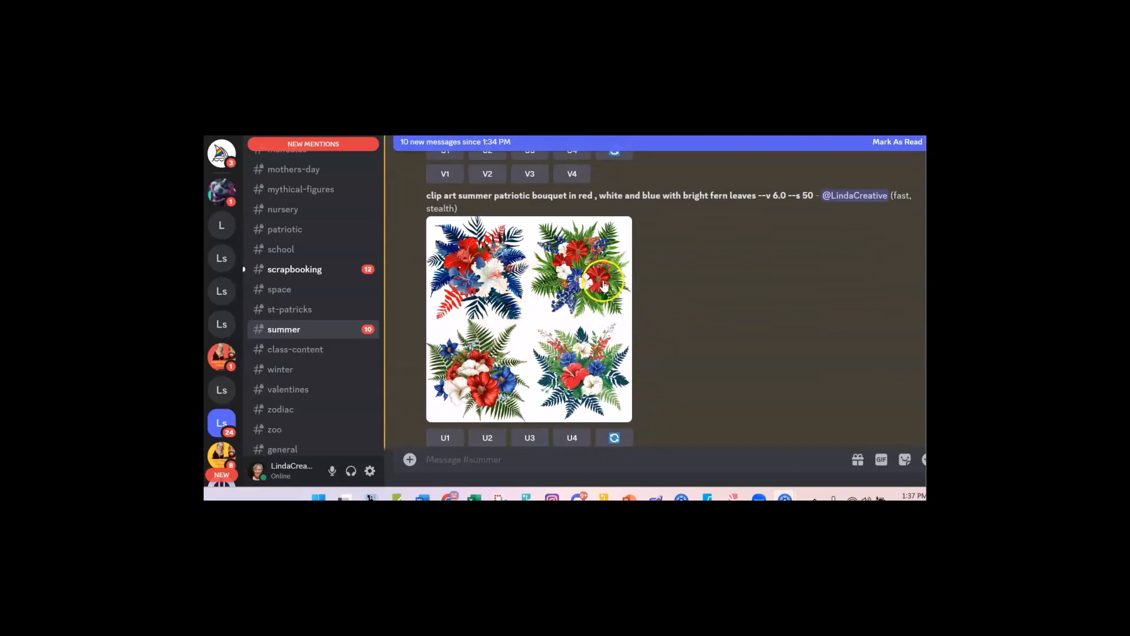
pyautogui.scroll(4, 606, 274)
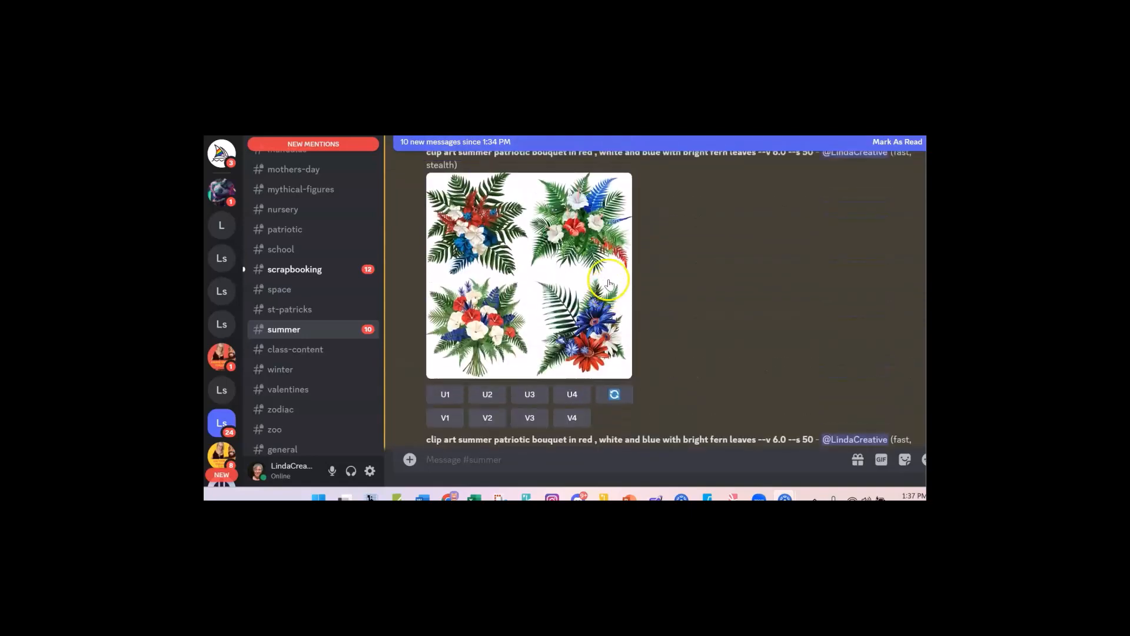
pyautogui.scroll(-4, 607, 276)
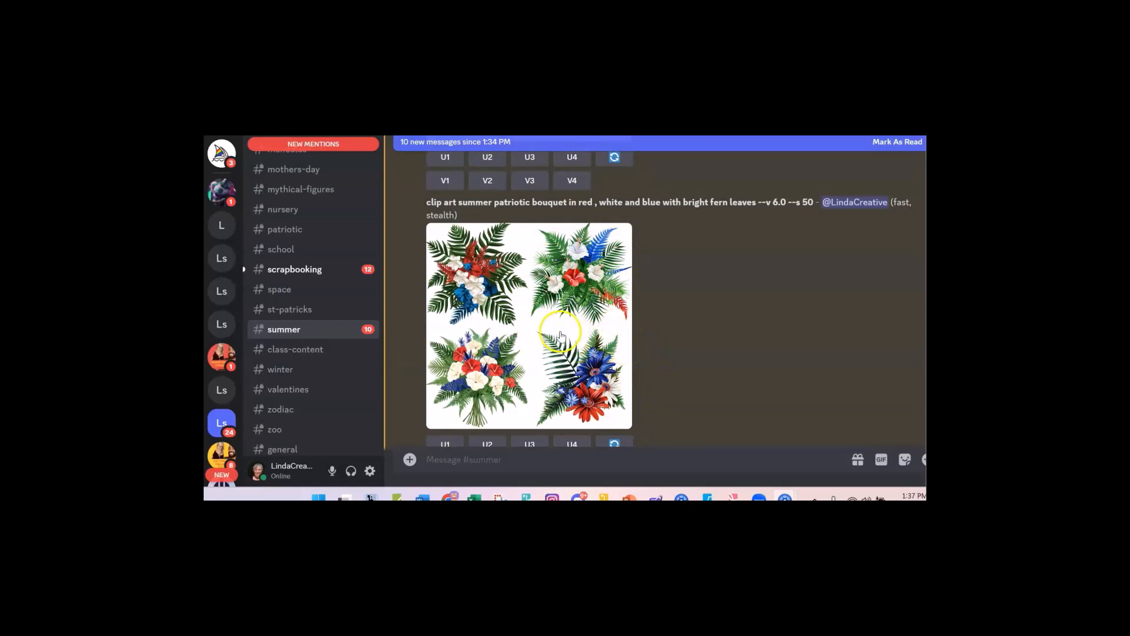
pyautogui.scroll(10, 601, 352)
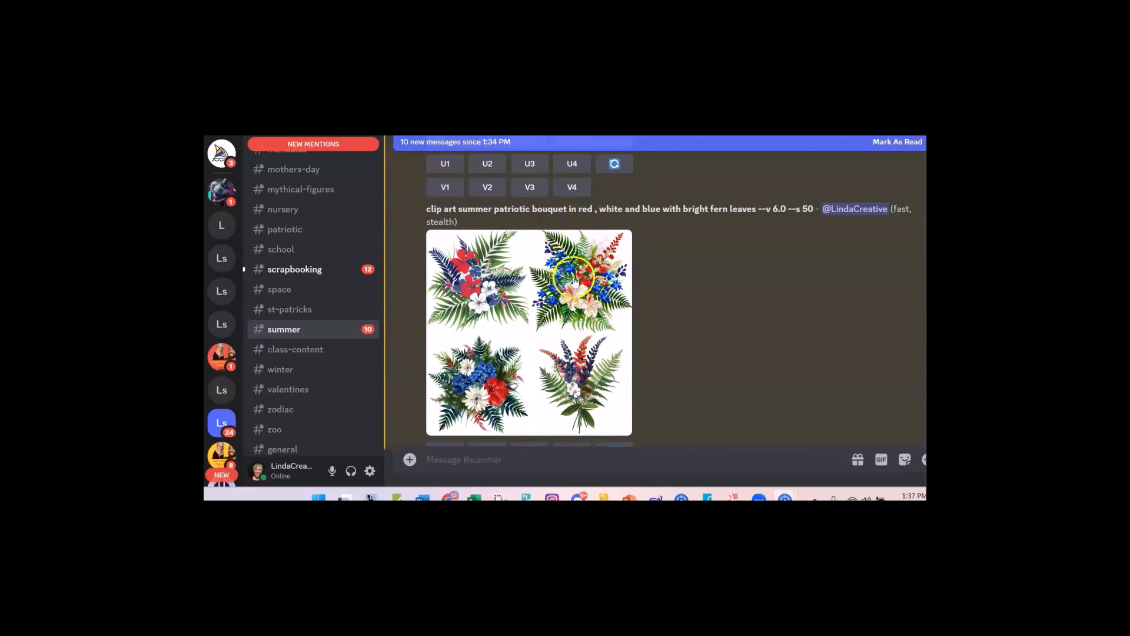
pyautogui.scroll(-1, 574, 281)
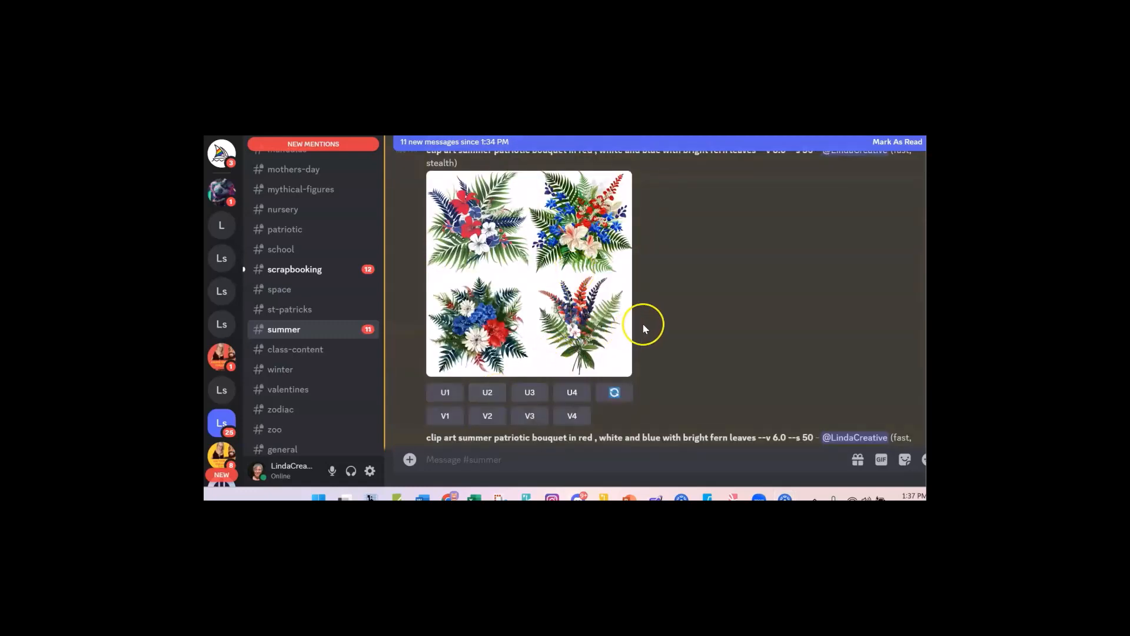
# Zoom out the upscaled patriotic bouquet with Custom Zoom, setting --zoom to 1.2, and submit the job.
pyautogui.scroll(-10, 647, 326)
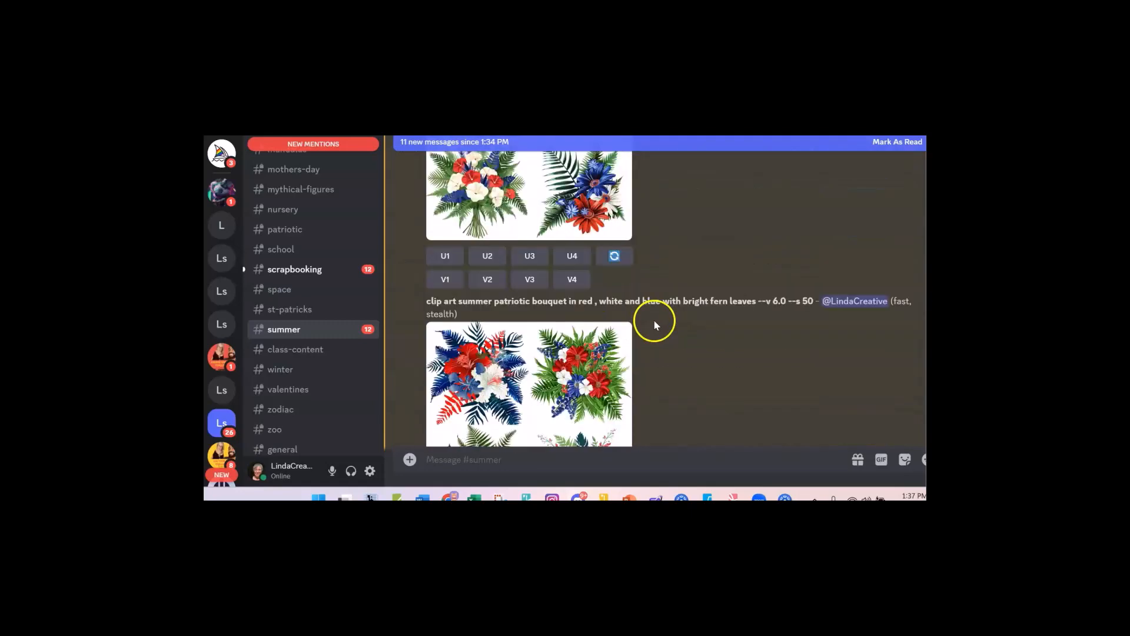
pyautogui.scroll(-10, 655, 323)
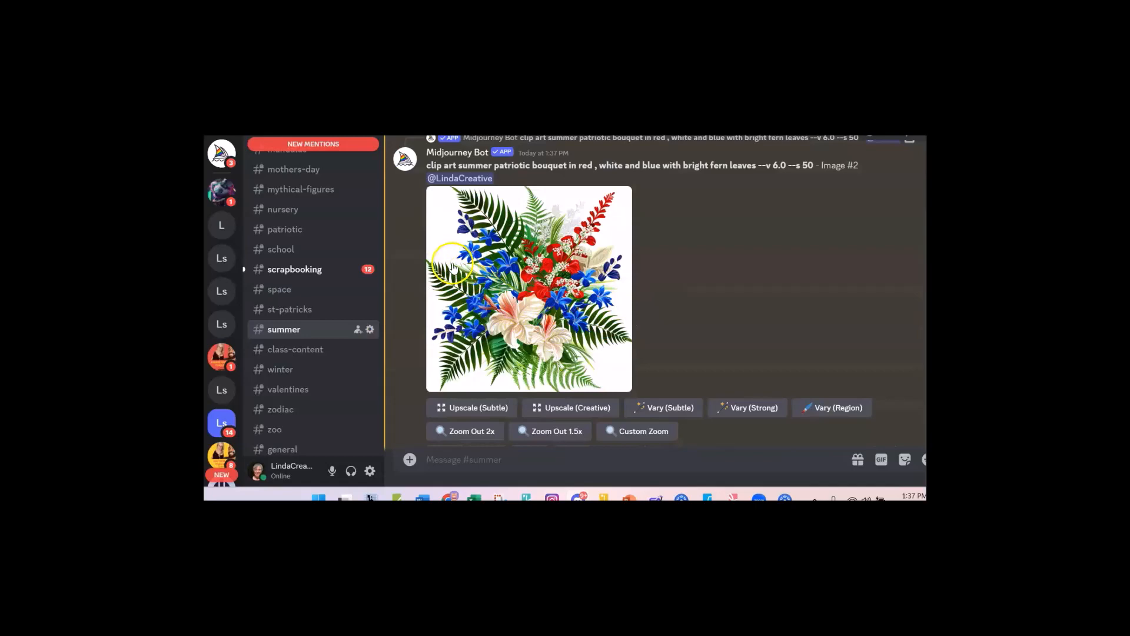
pyautogui.scroll(-1, 642, 353)
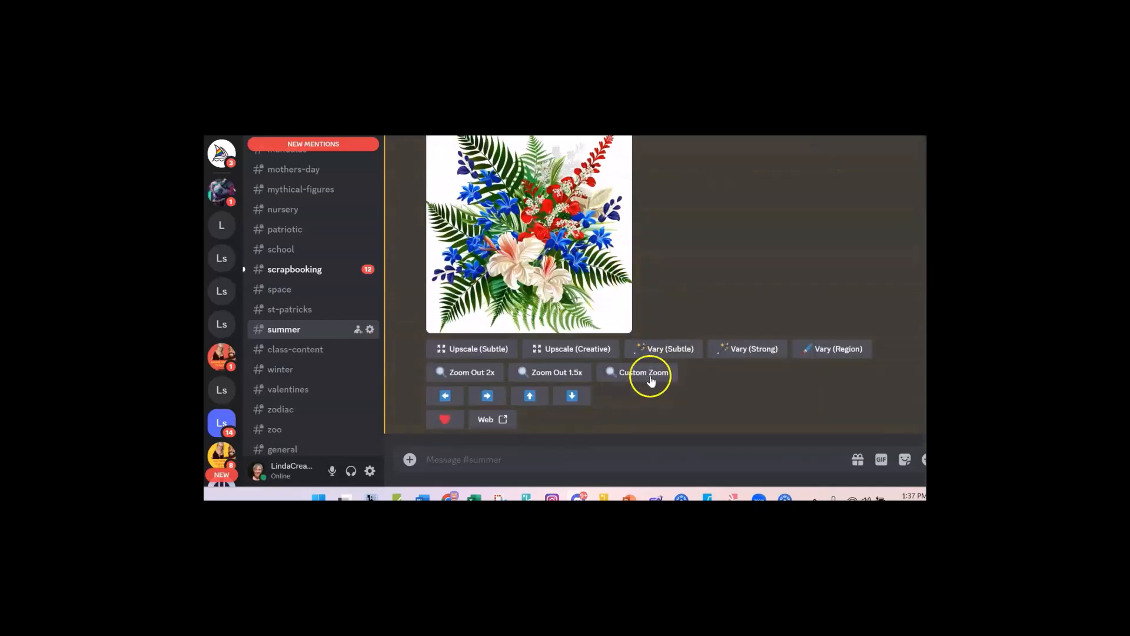
pyautogui.click(651, 380)
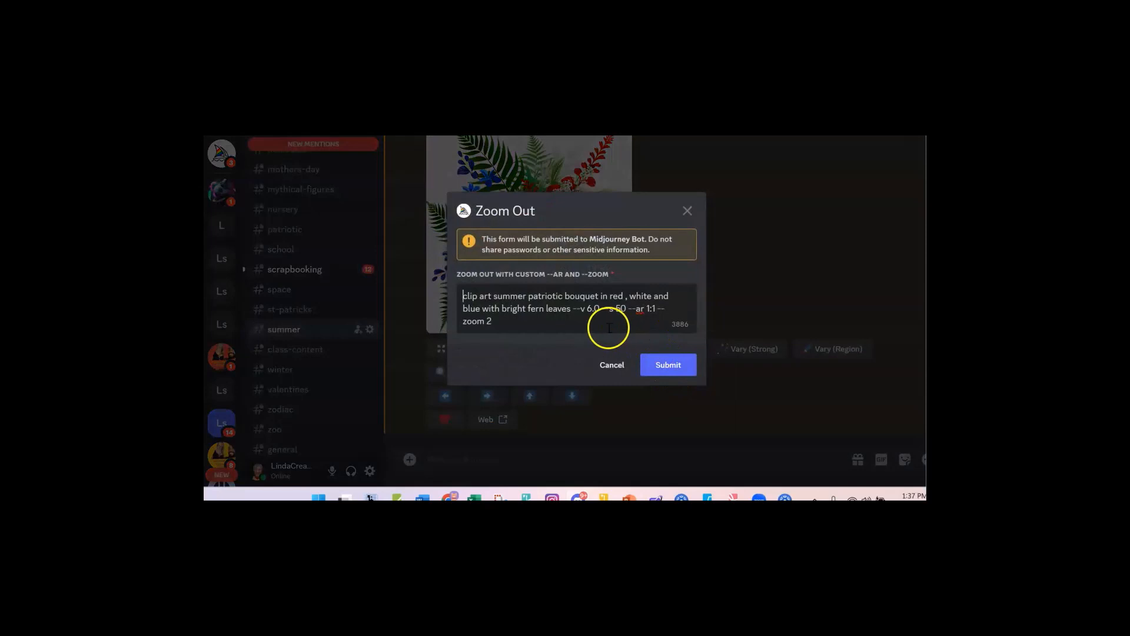
pyautogui.moveTo(496, 322); pyautogui.dragTo(486, 322)
pyautogui.write('1.2')
pyautogui.click(662, 361)
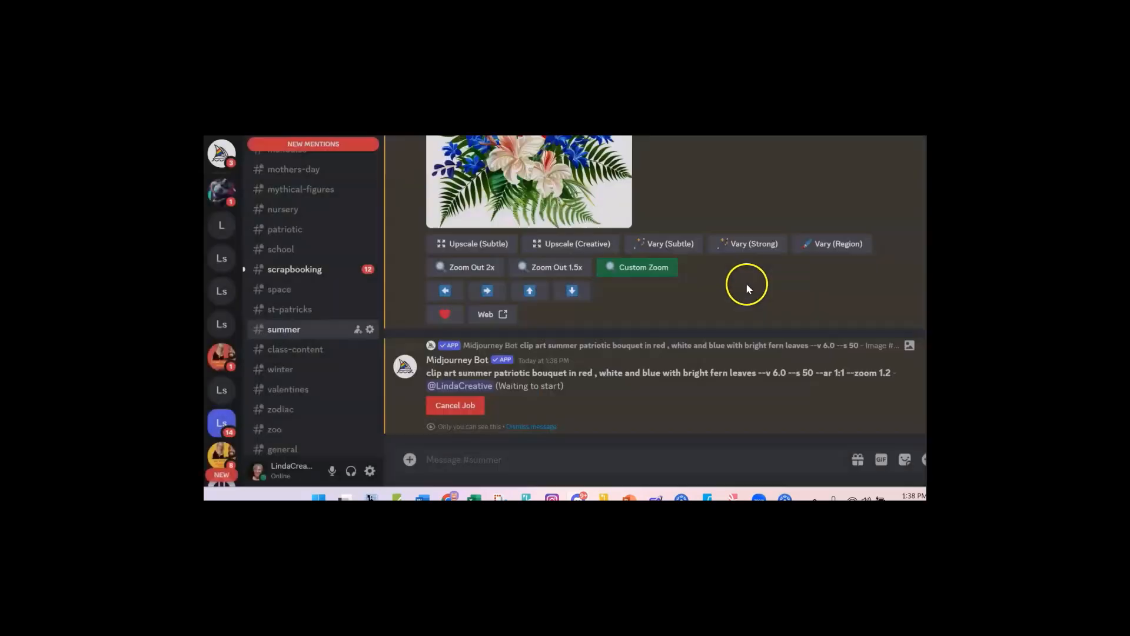